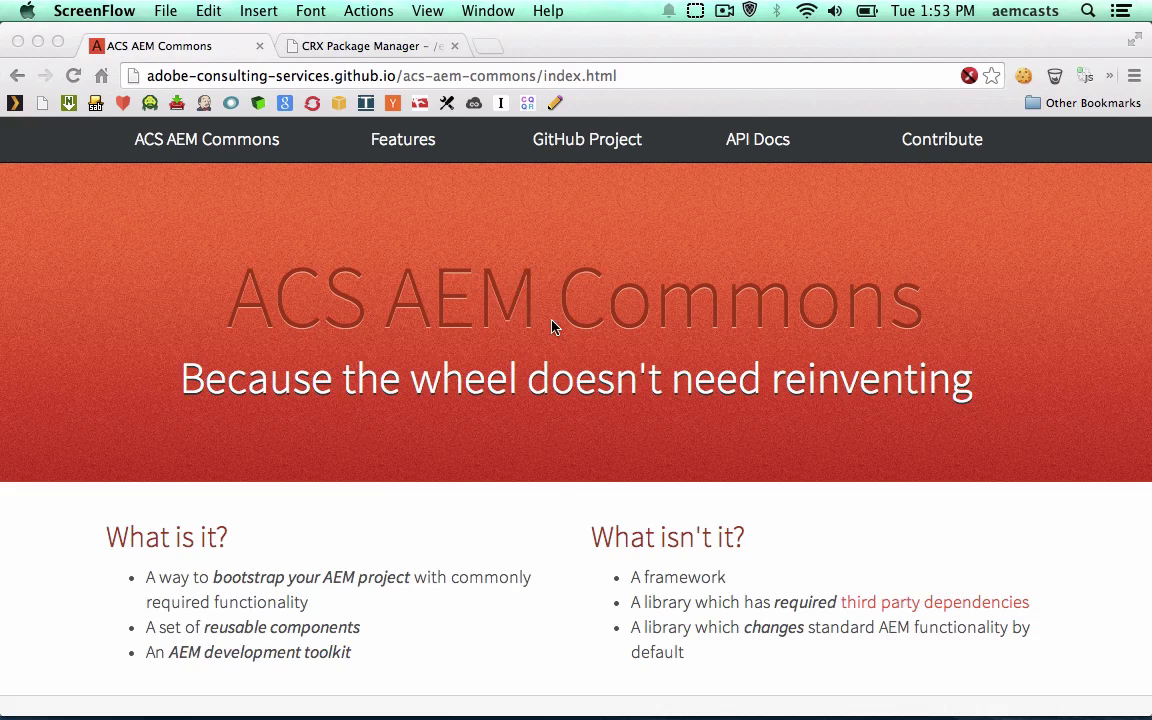
- Look through the release news and the Features section of the ACS AEM Commons home page
scroll(557, 473, "down", 15)
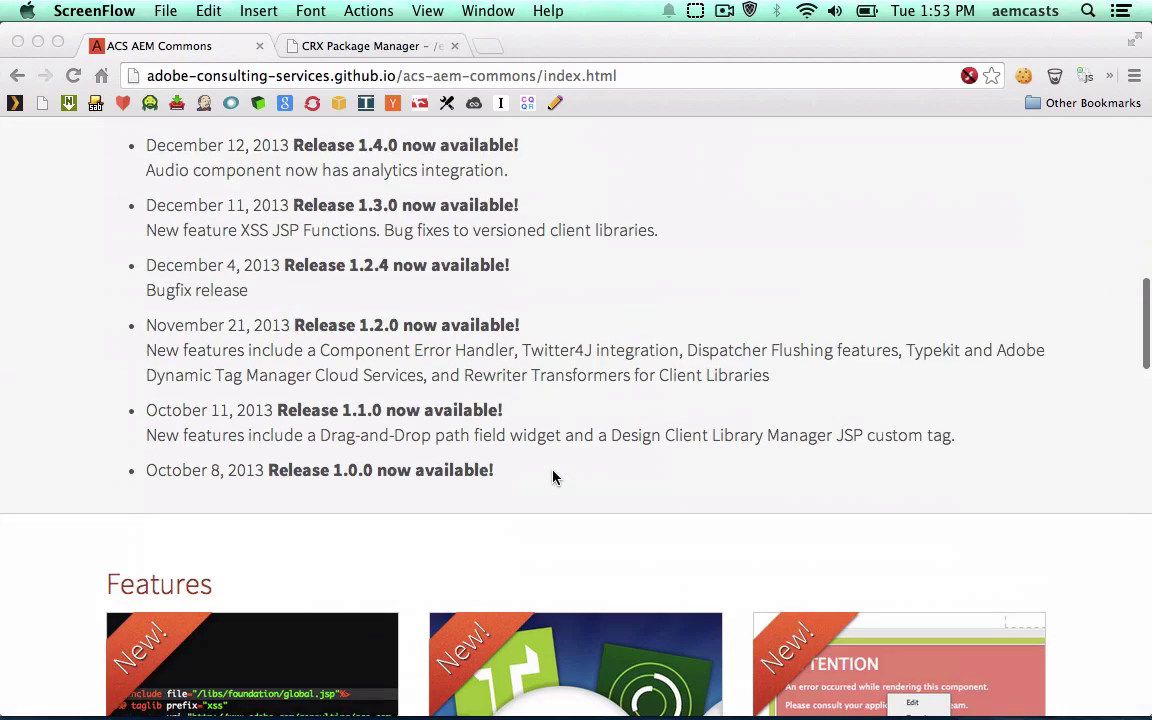
scroll(557, 478, "down", 3)
scroll(553, 478, "down", 1)
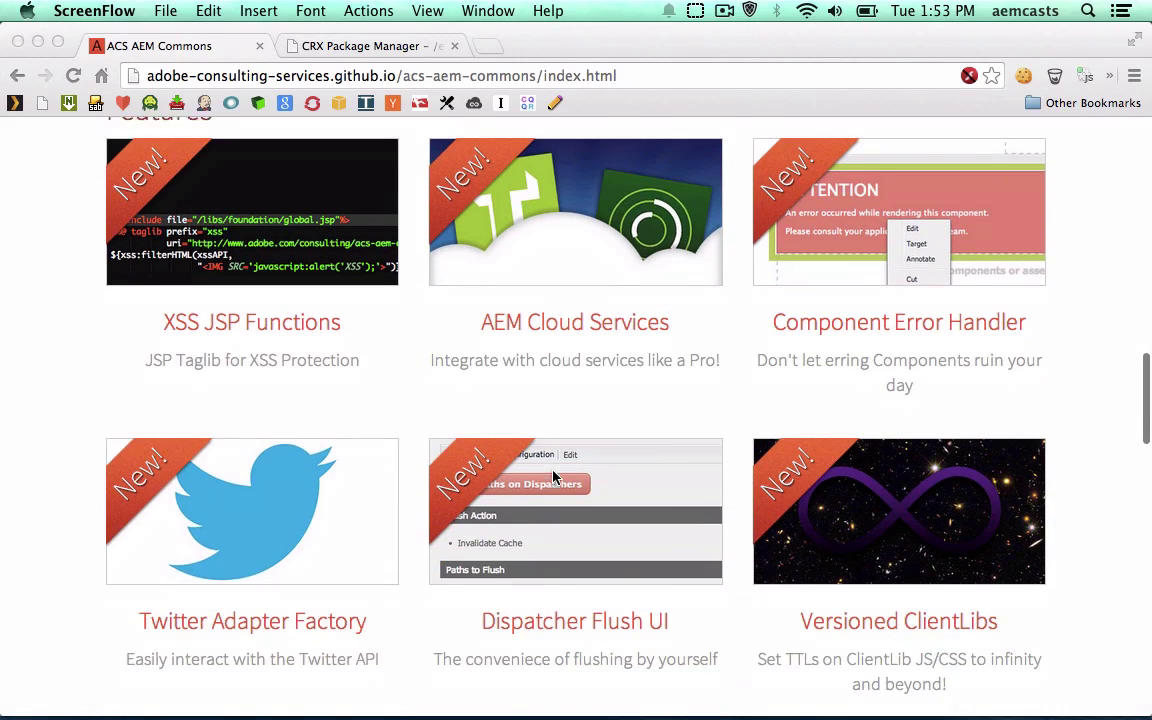
scroll(553, 478, "up", 2)
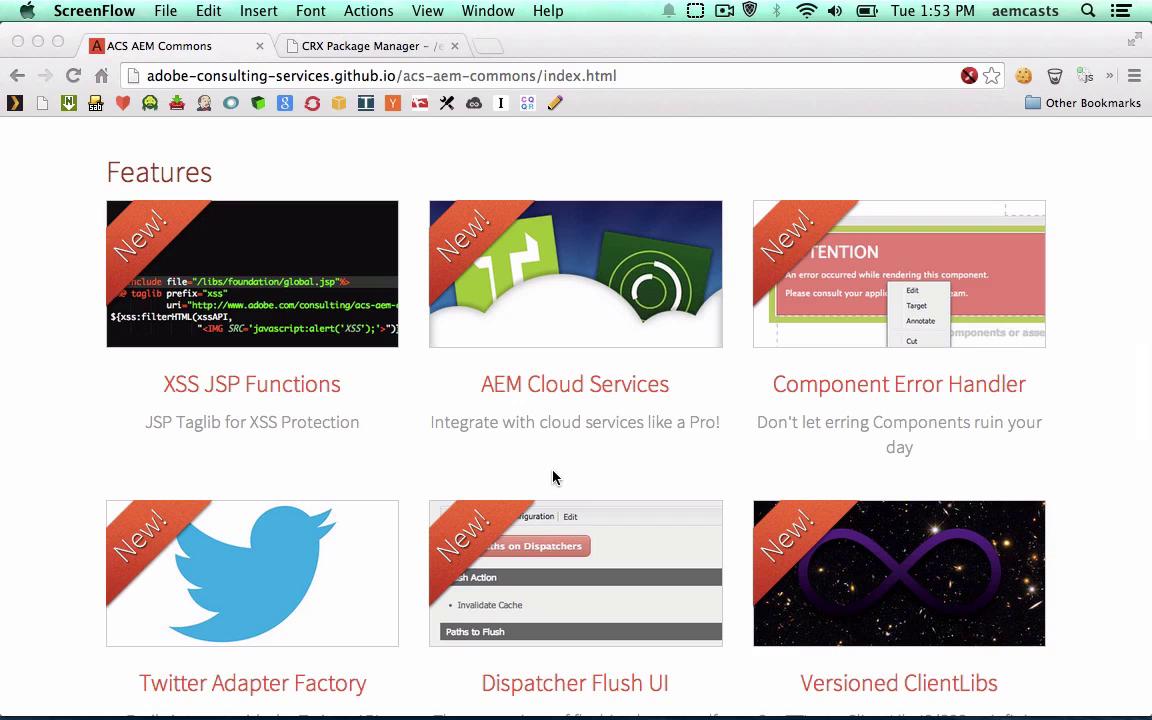
scroll(553, 478, "down", 1)
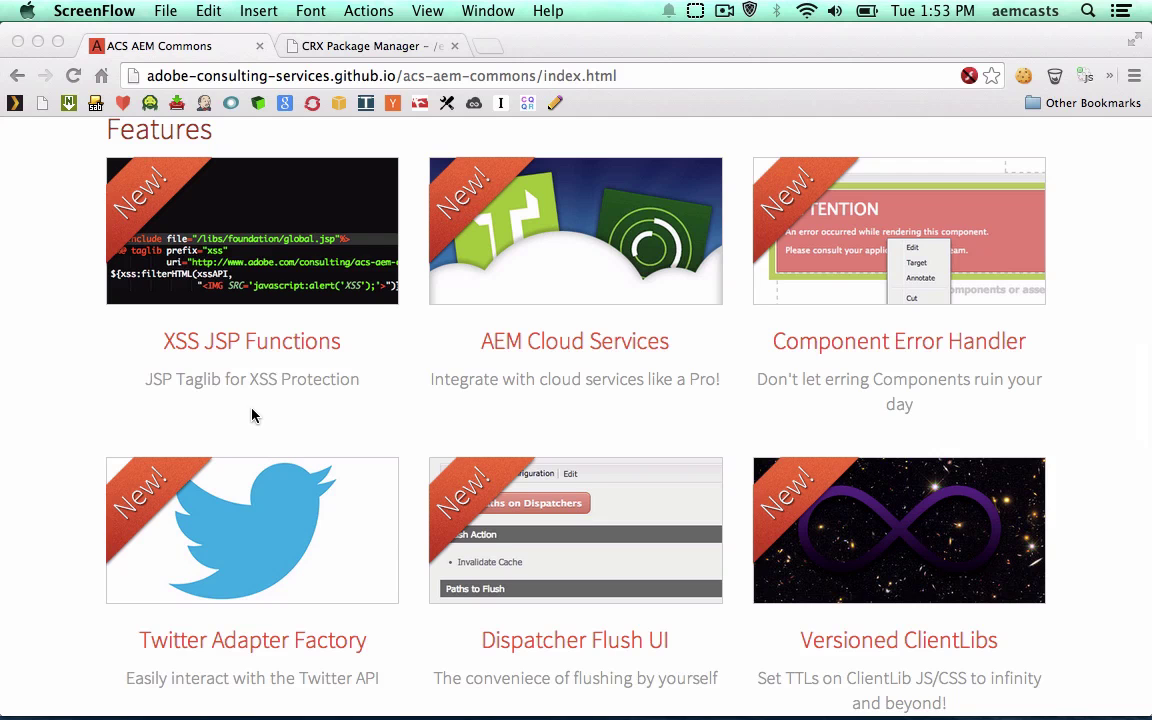
- Download acs-aem-commons-content-1.4.0.zip from the project's GitHub Releases page
scroll(252, 415, "up", 10)
scroll(252, 415, "up", 2)
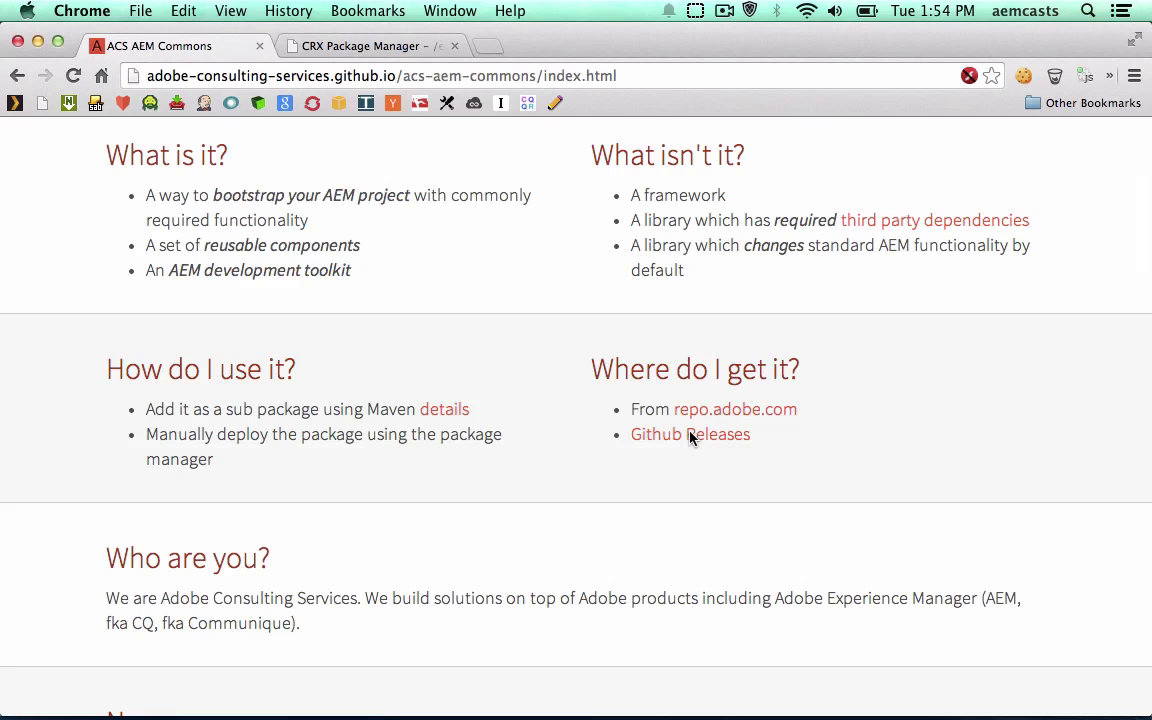
left_click(689, 434)
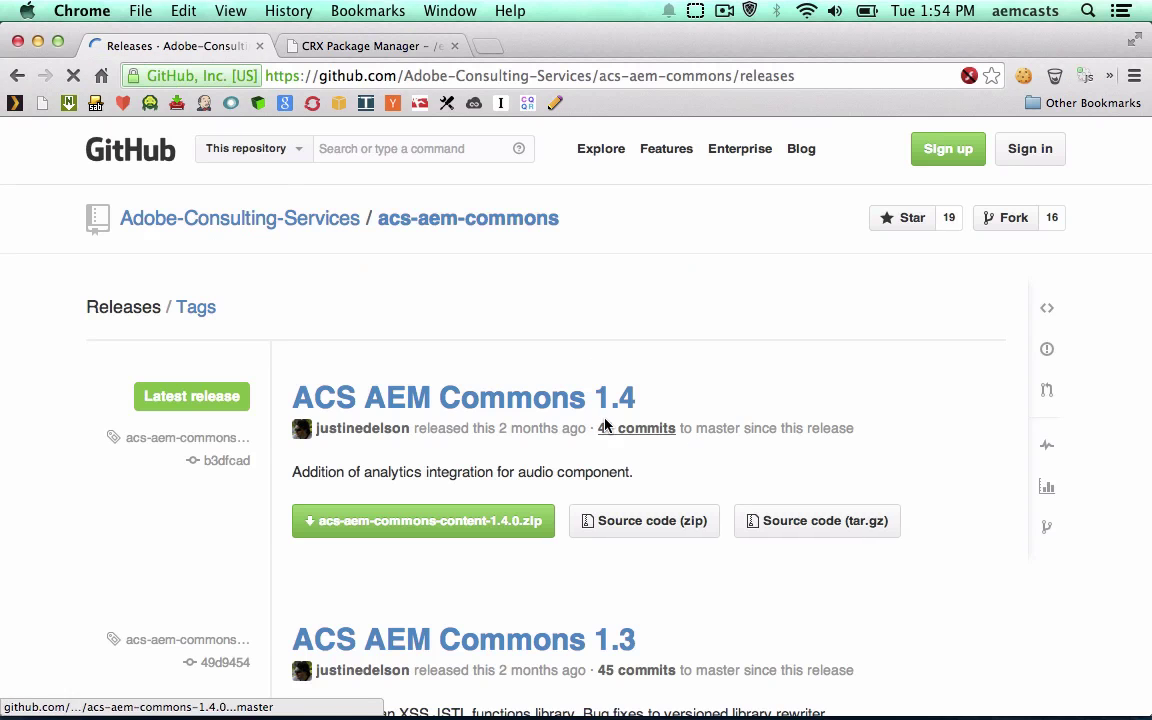
left_click(387, 525)
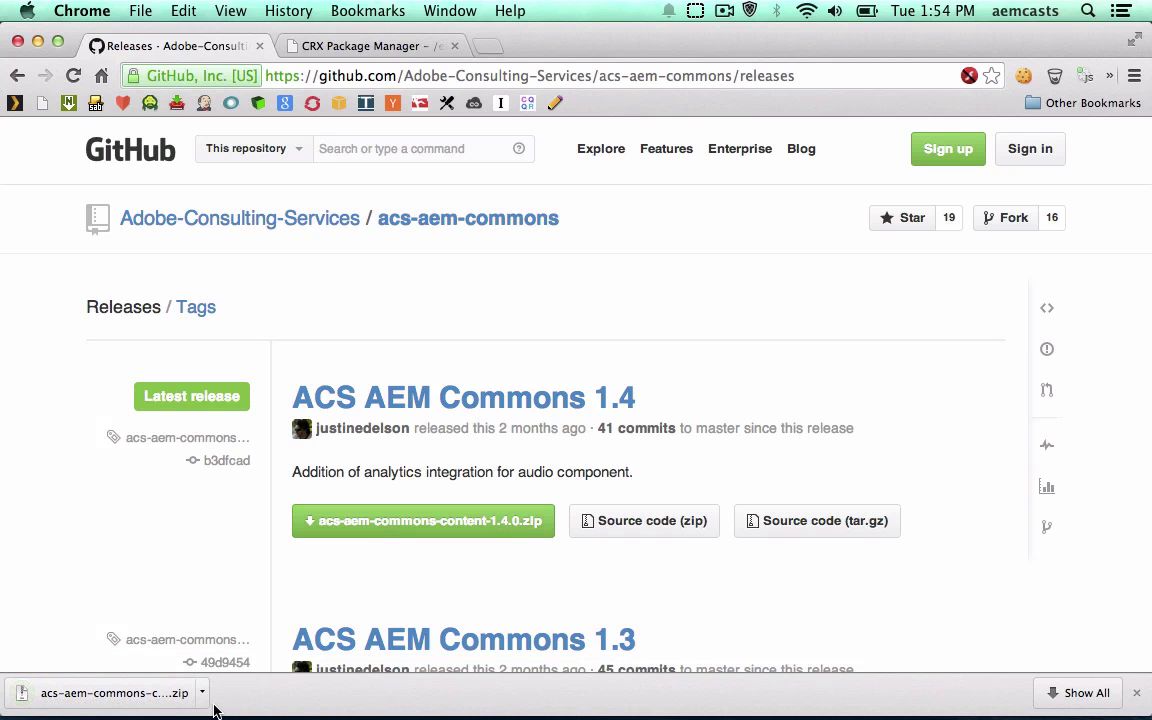
- Upload acs-aem-commons-content-1.4.0.zip from the Downloads folder to the CRX Package Manager
left_click(378, 47)
left_click(664, 173)
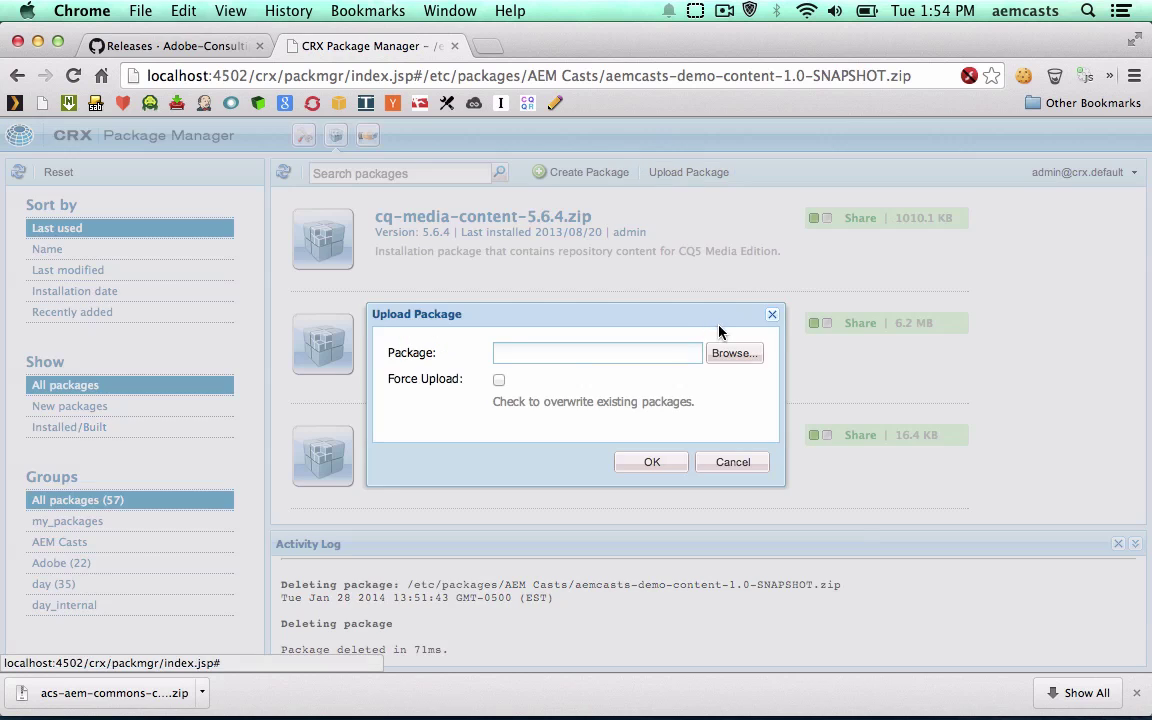
left_click(729, 356)
left_click(298, 265)
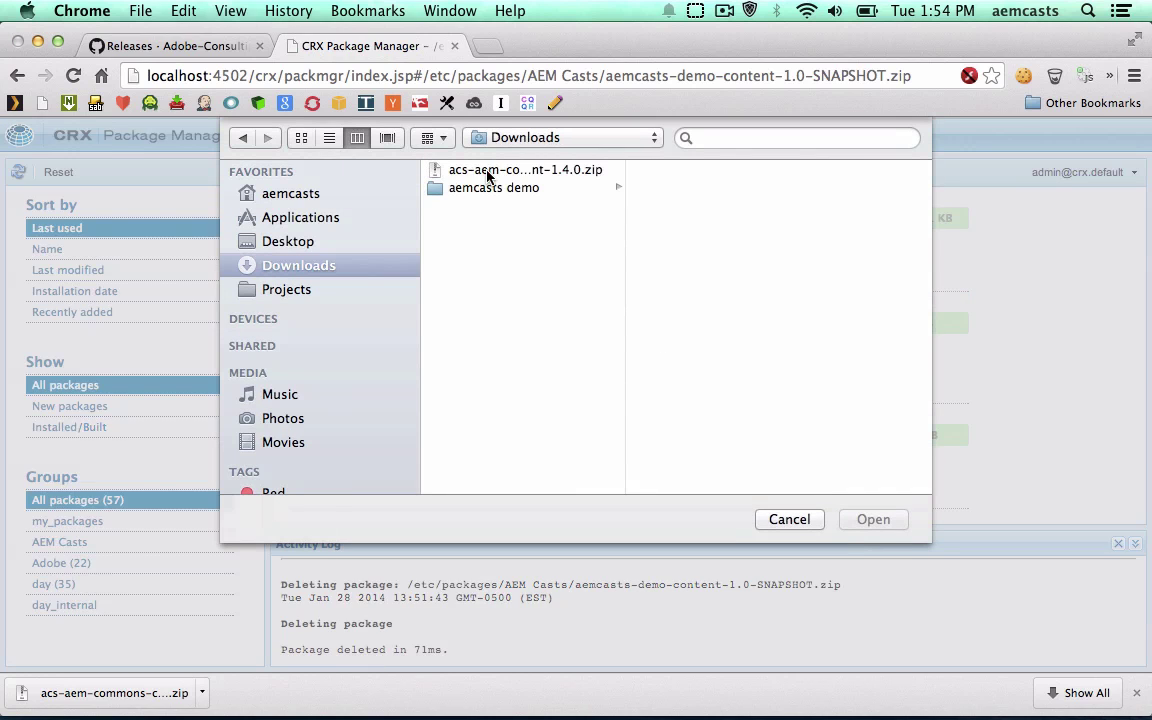
left_click(466, 171)
left_click(873, 519)
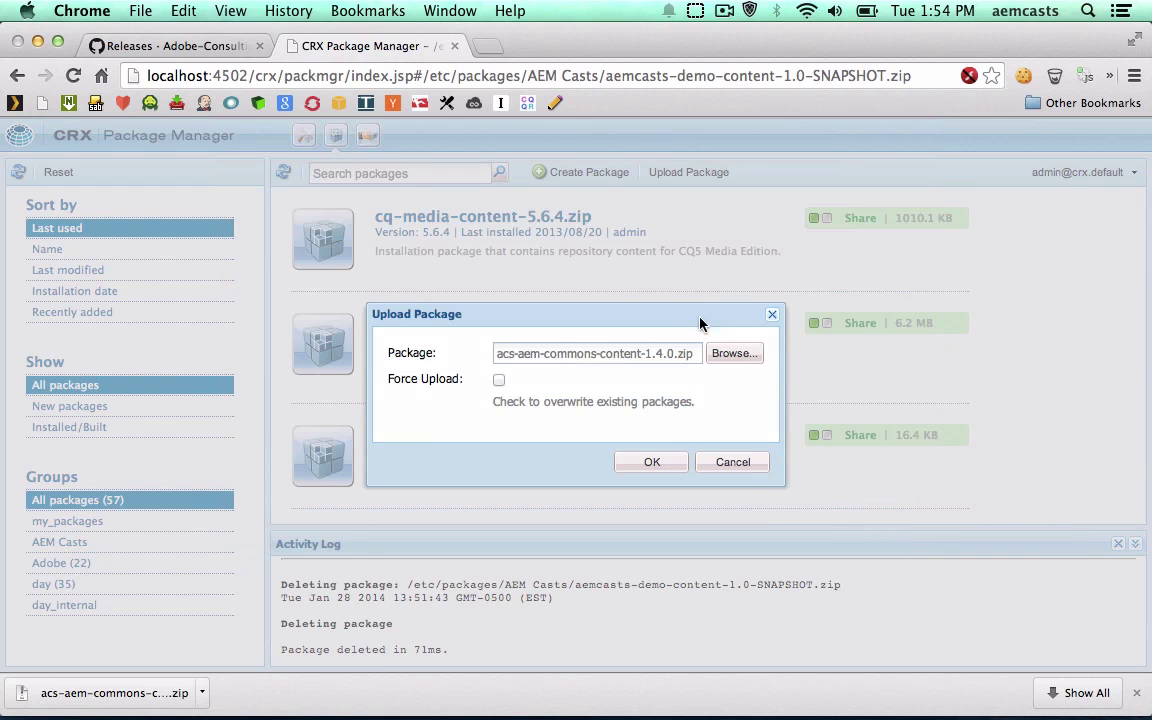
left_click(660, 463)
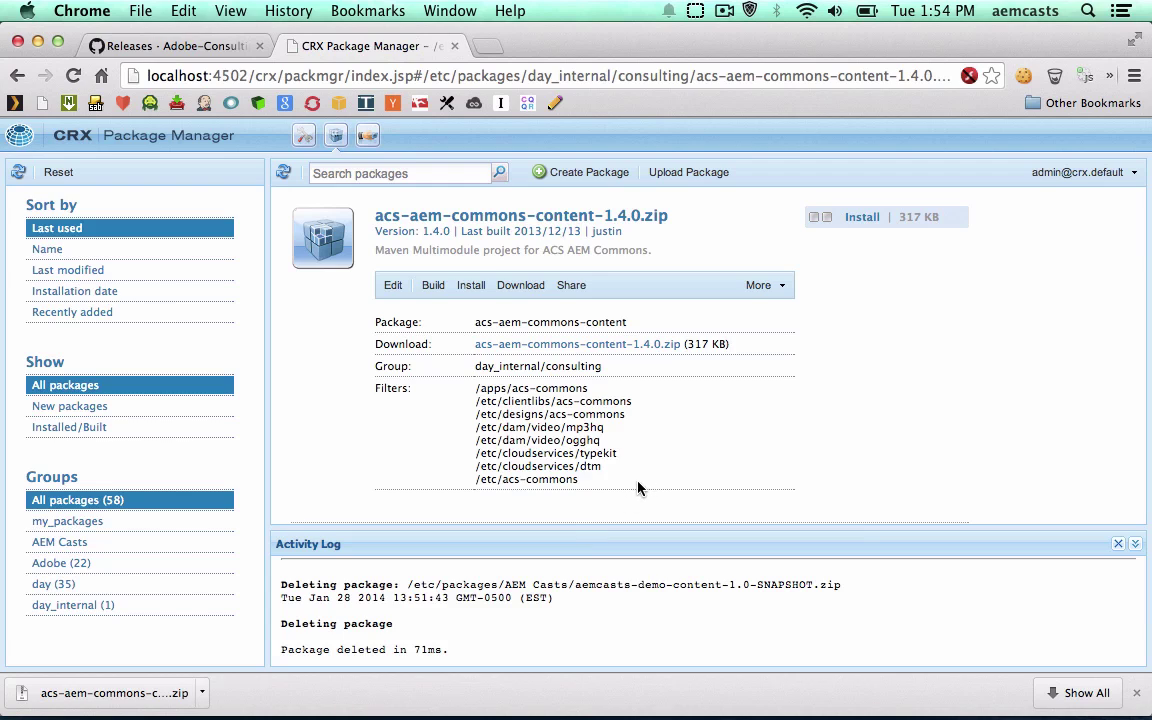
- Examine the filter paths of the uploaded acs-aem-commons-content package, especially those under /apps and /etc
left_click_drag(640, 488, 617, 499)
left_click(470, 408)
left_click(617, 501)
left_click_drag(617, 490, 478, 395)
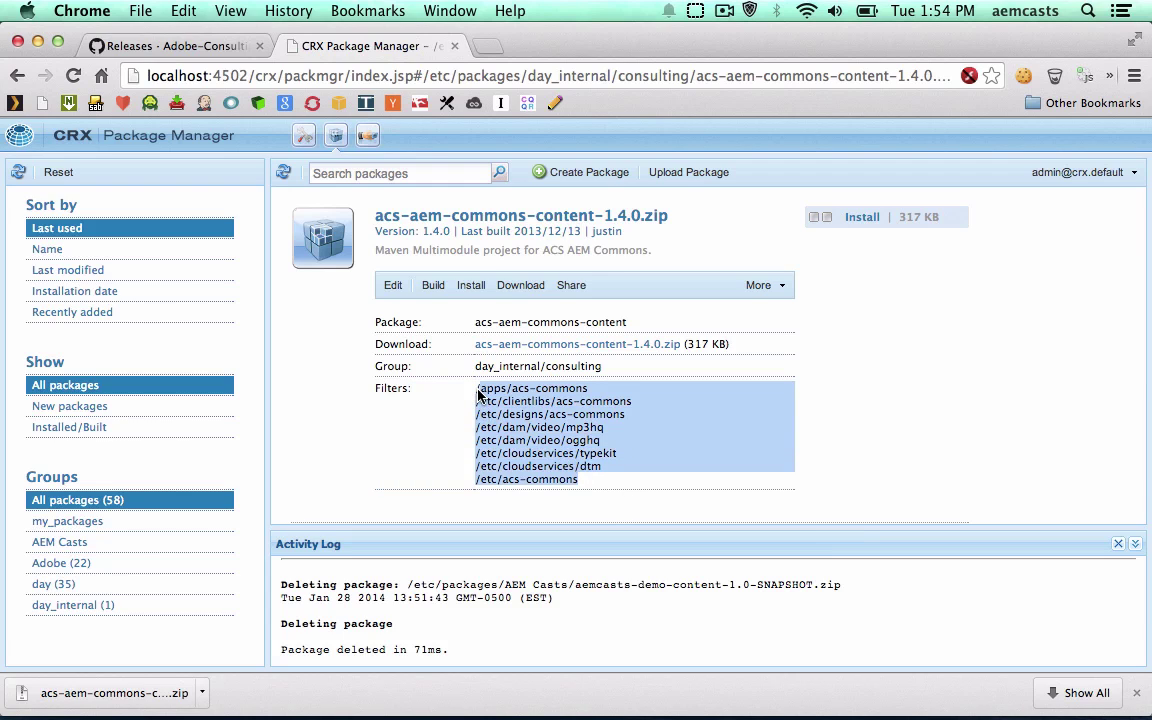
left_click(478, 395)
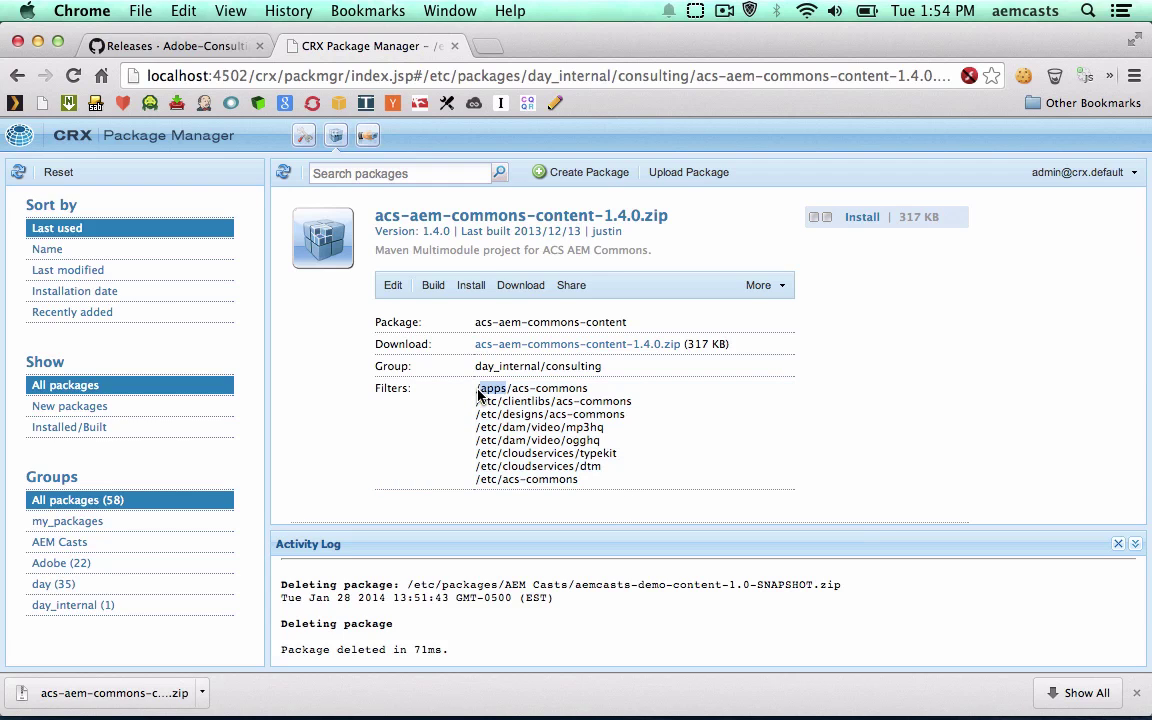
triple_click(478, 395)
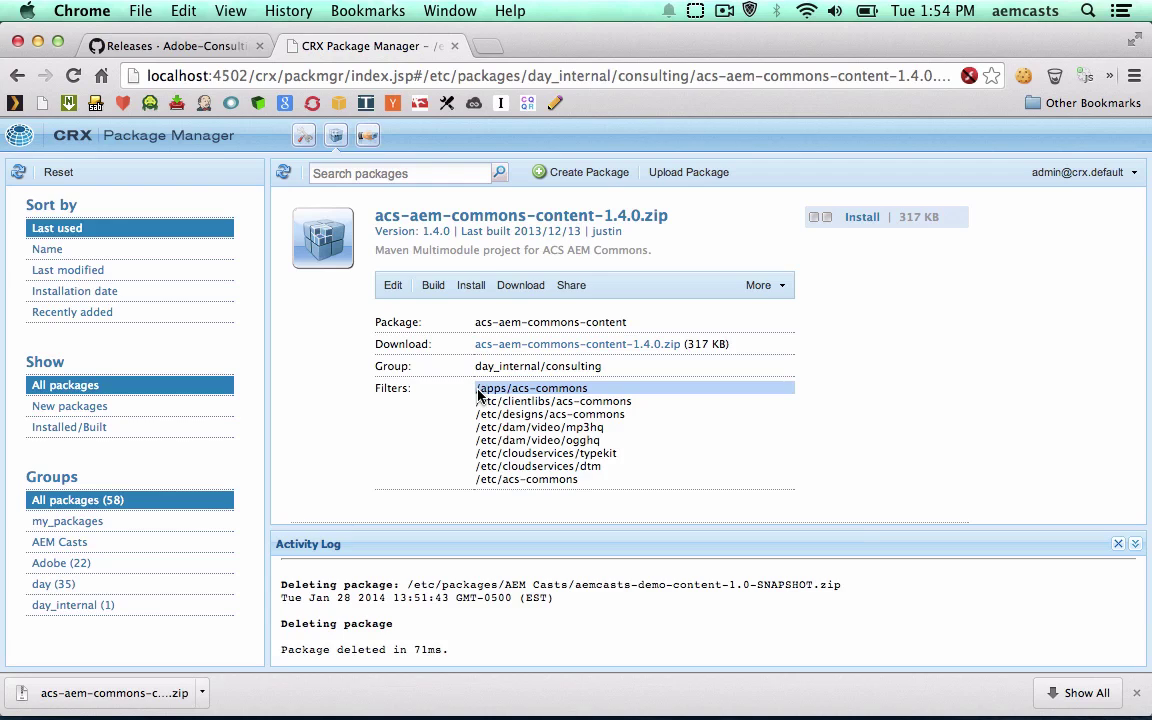
double_click(478, 395)
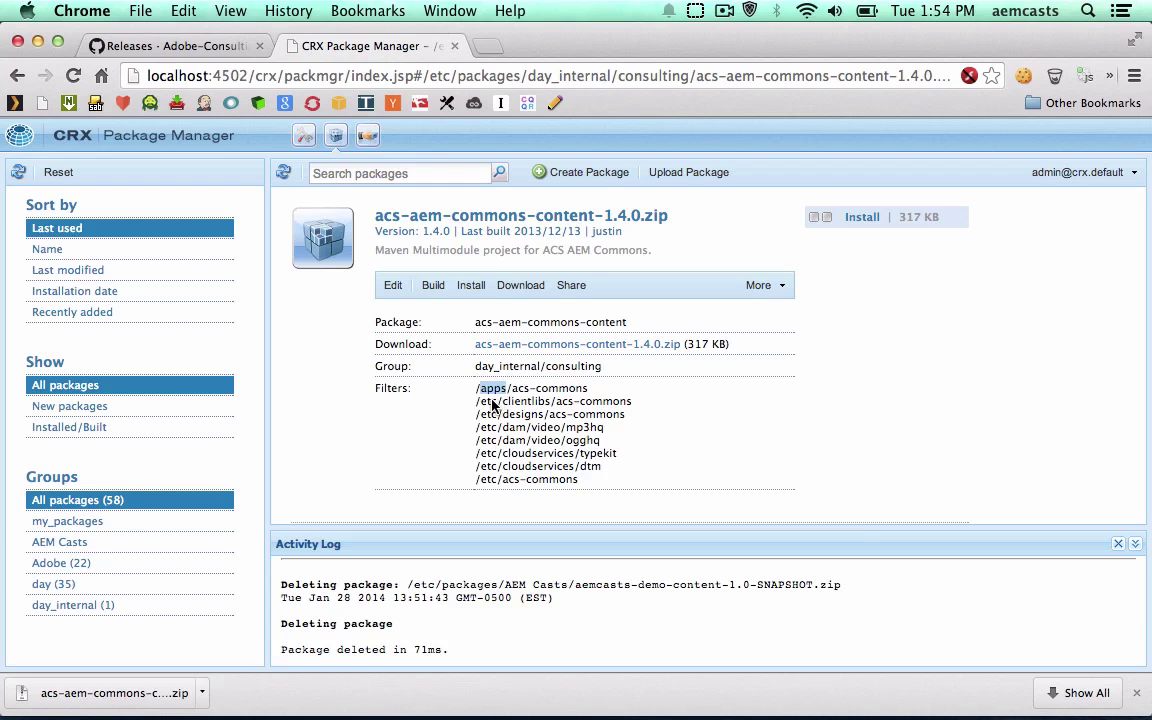
double_click(490, 402)
- Delete the uploaded acs-aem-commons-content-1.4.0.zip package from the Package Manager
left_click(783, 287)
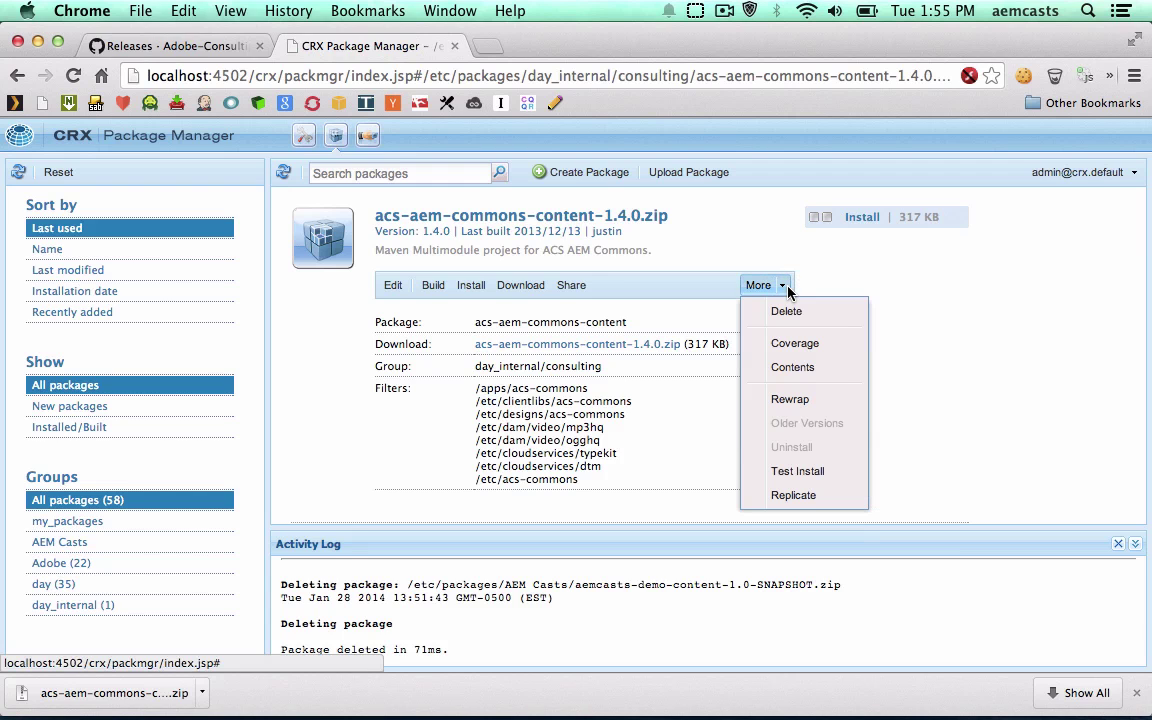
left_click(786, 311)
left_click(535, 422)
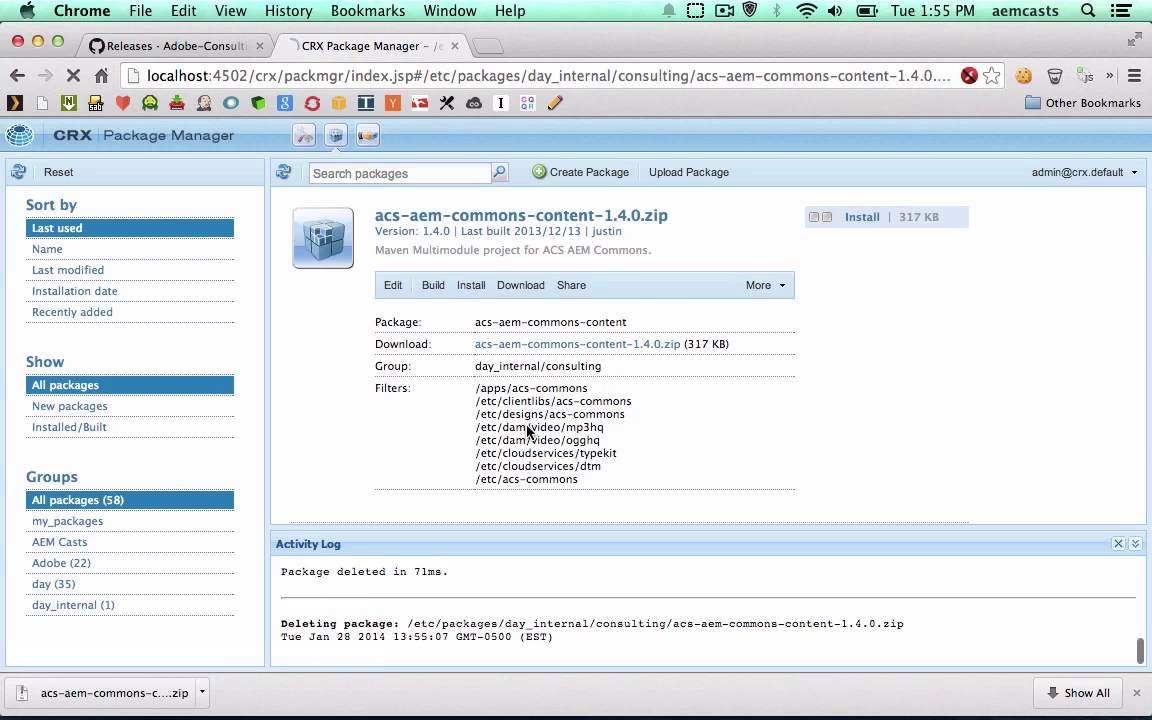
- Return to the ACS AEM Commons home page and open the Maven details for adding it as a sub package
left_click(176, 45)
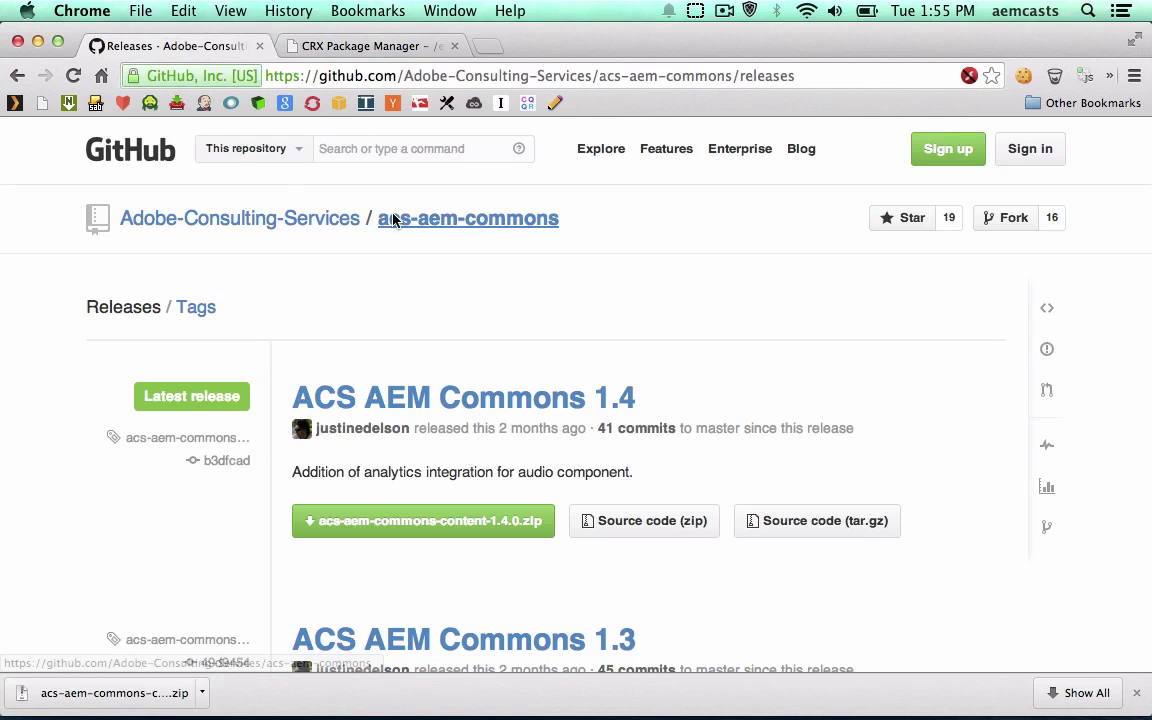
left_click(16, 75)
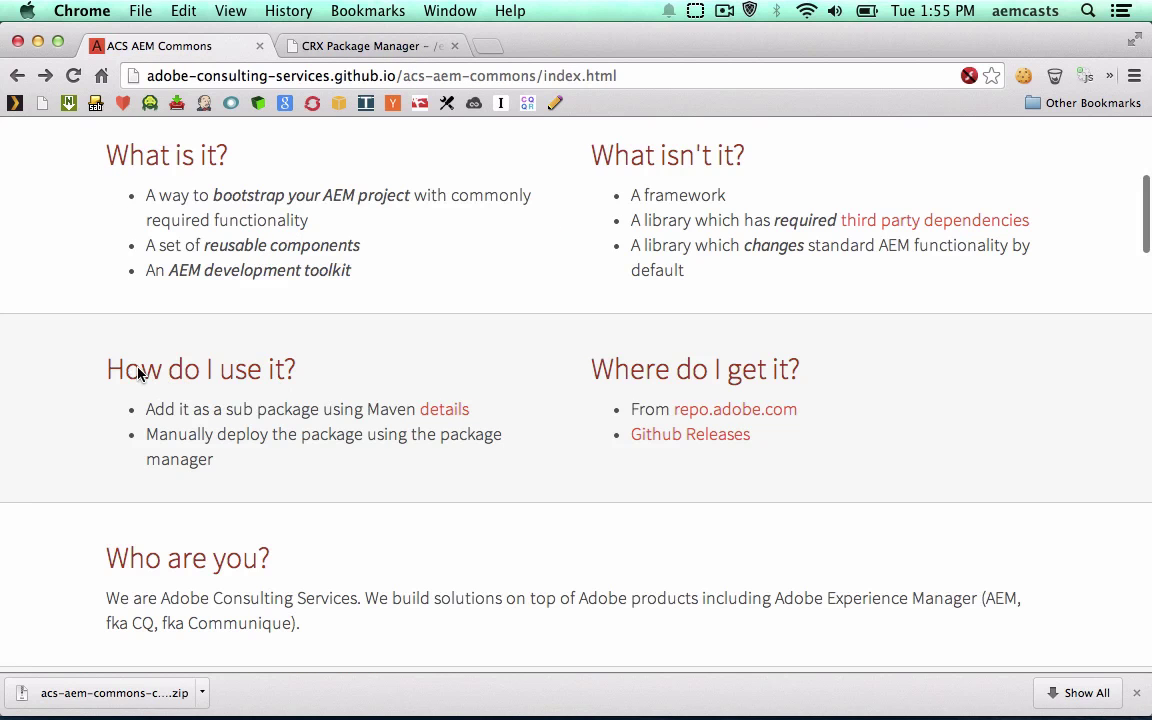
left_click_drag(108, 370, 284, 370)
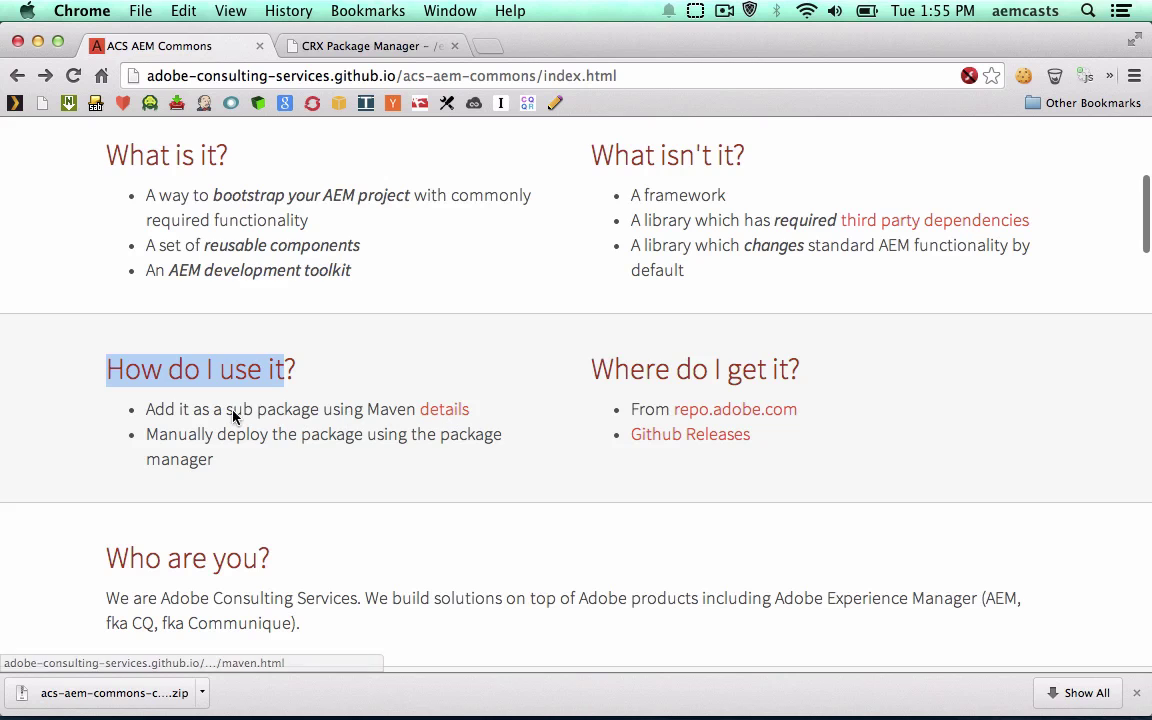
left_click_drag(228, 411, 323, 413)
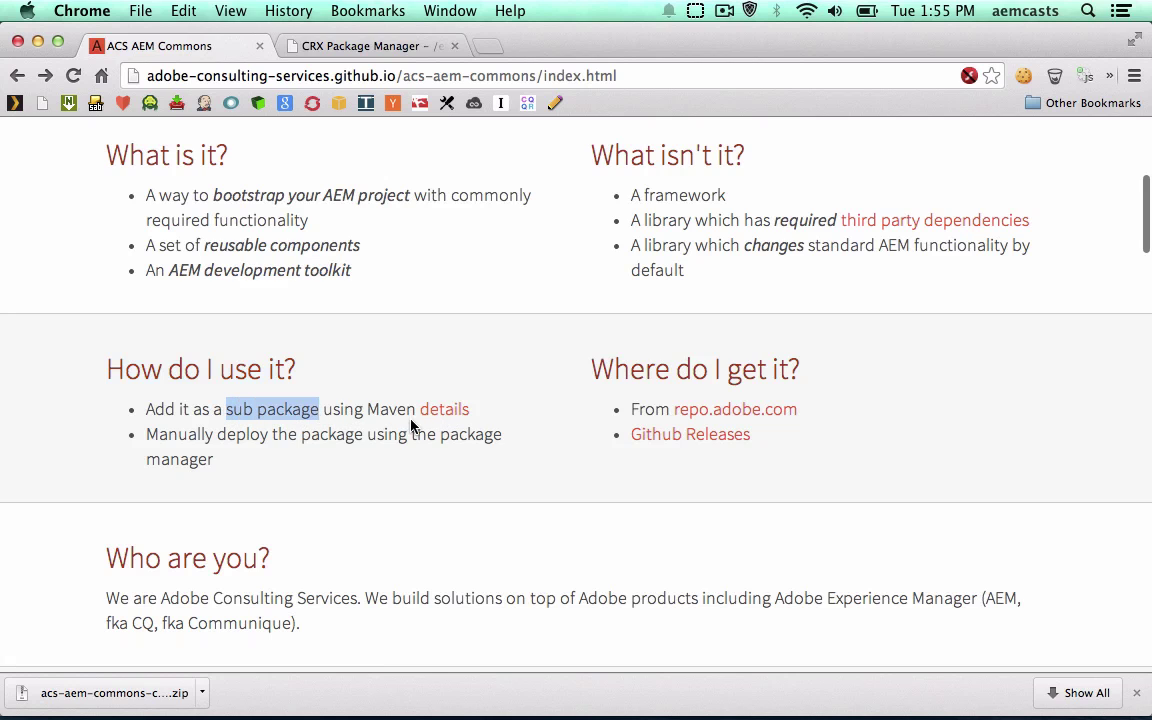
left_click(447, 411)
scroll(508, 393, "down", 2)
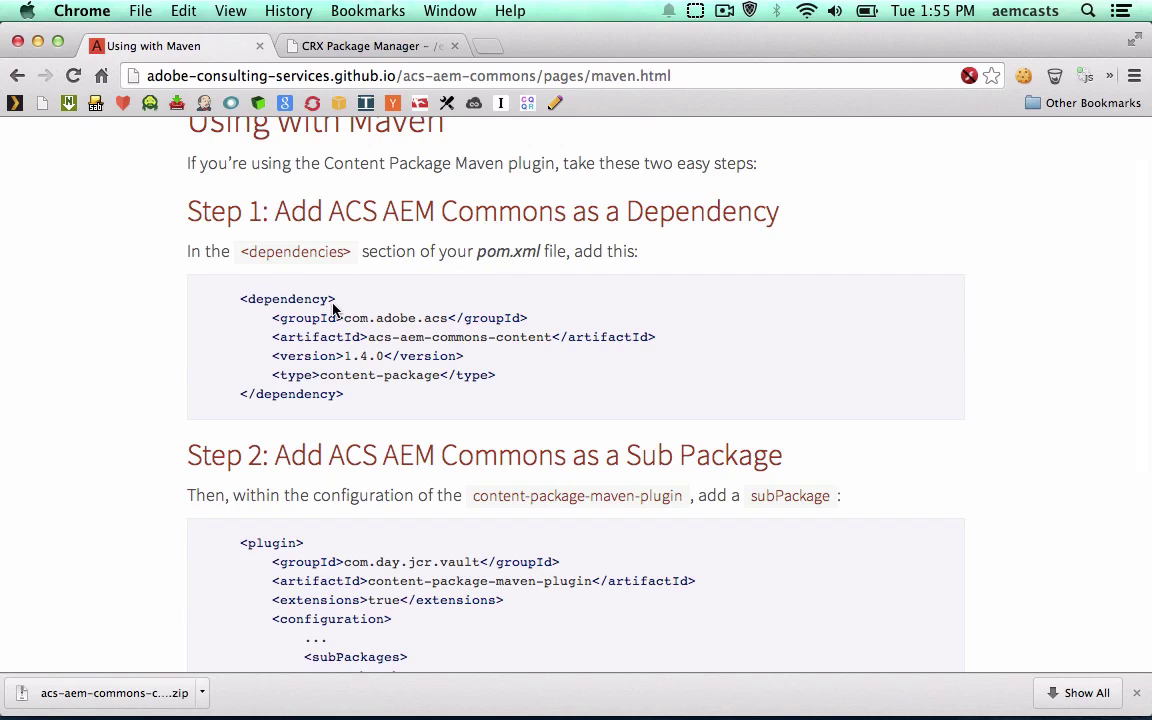
- Copy the dependency snippet from Step 1 and open the content module's pom.xml in IntelliJ IDEA
left_click_drag(350, 399, 222, 310)
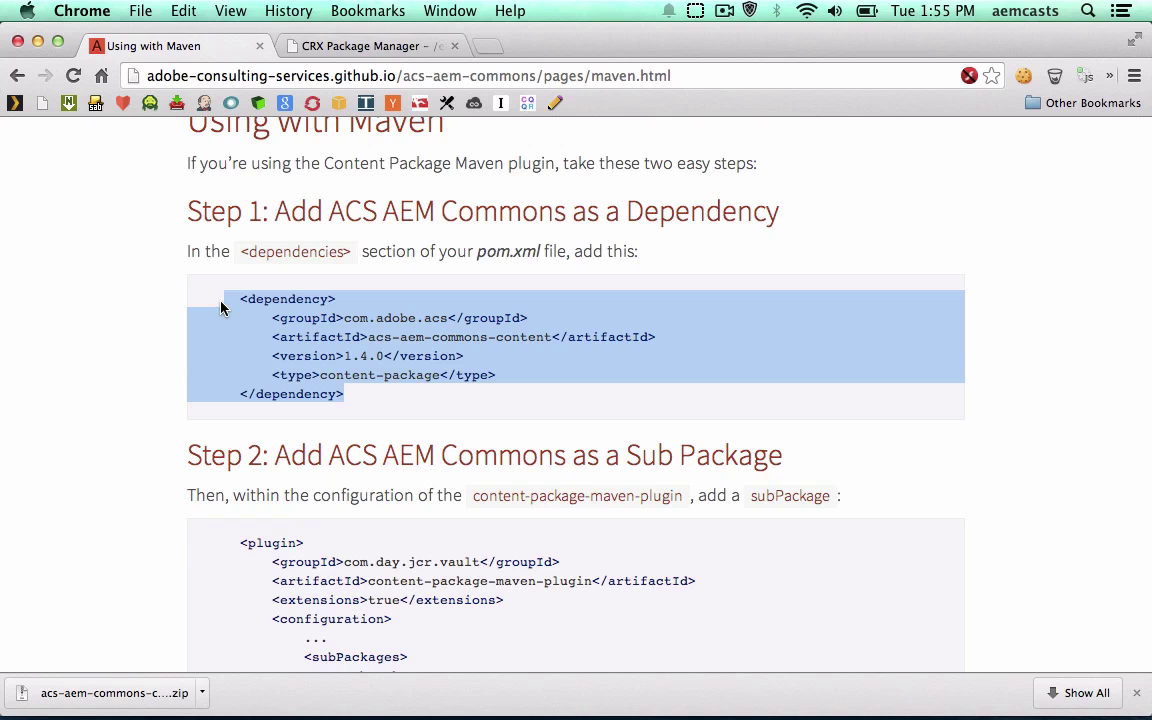
key("super+c")
key("super+Tab")
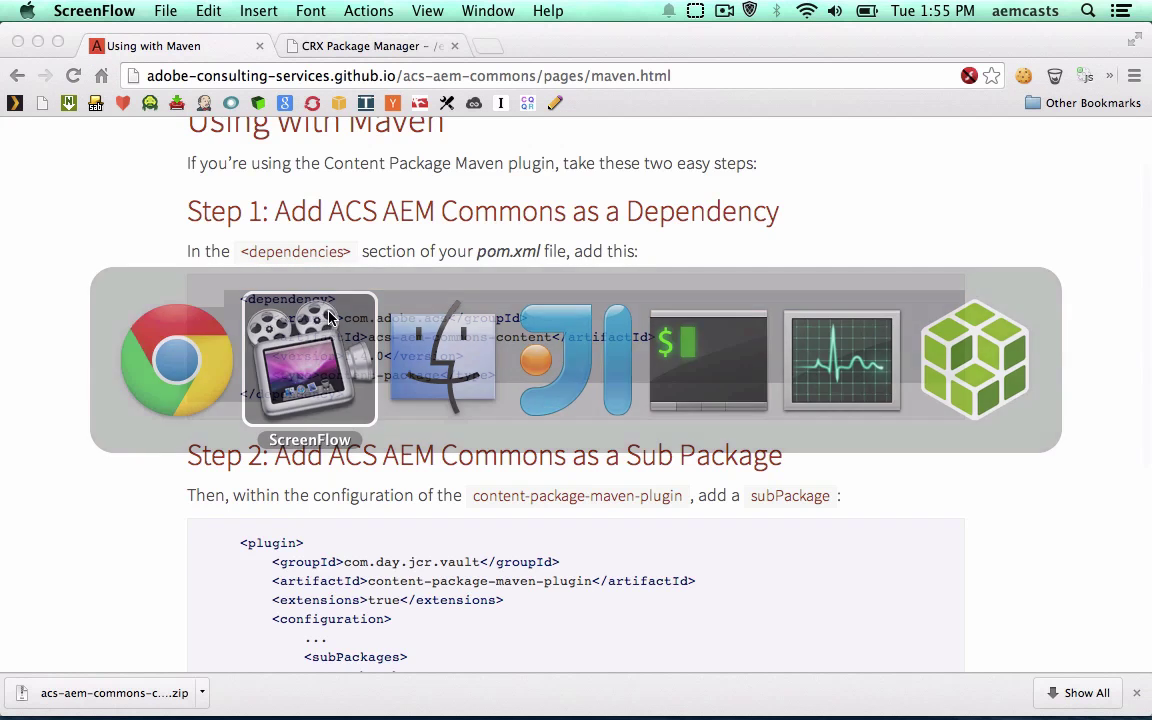
key("super+Tab")
key("super+Tab")
key("super+Tab")
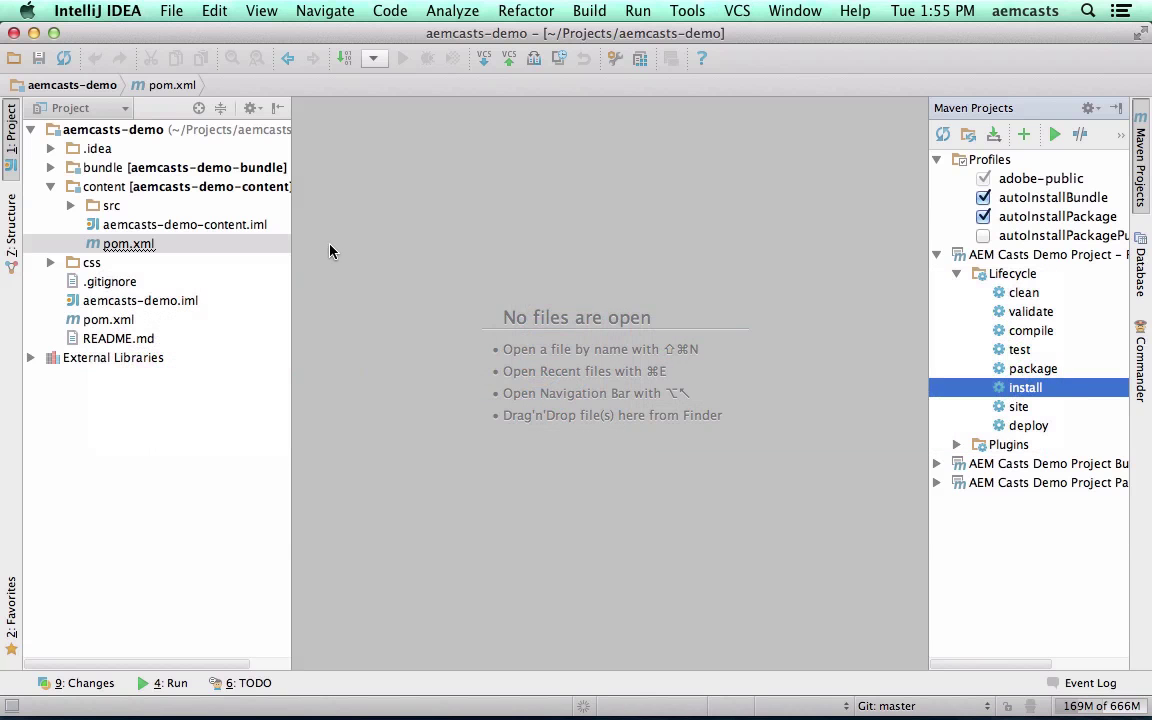
double_click(118, 243)
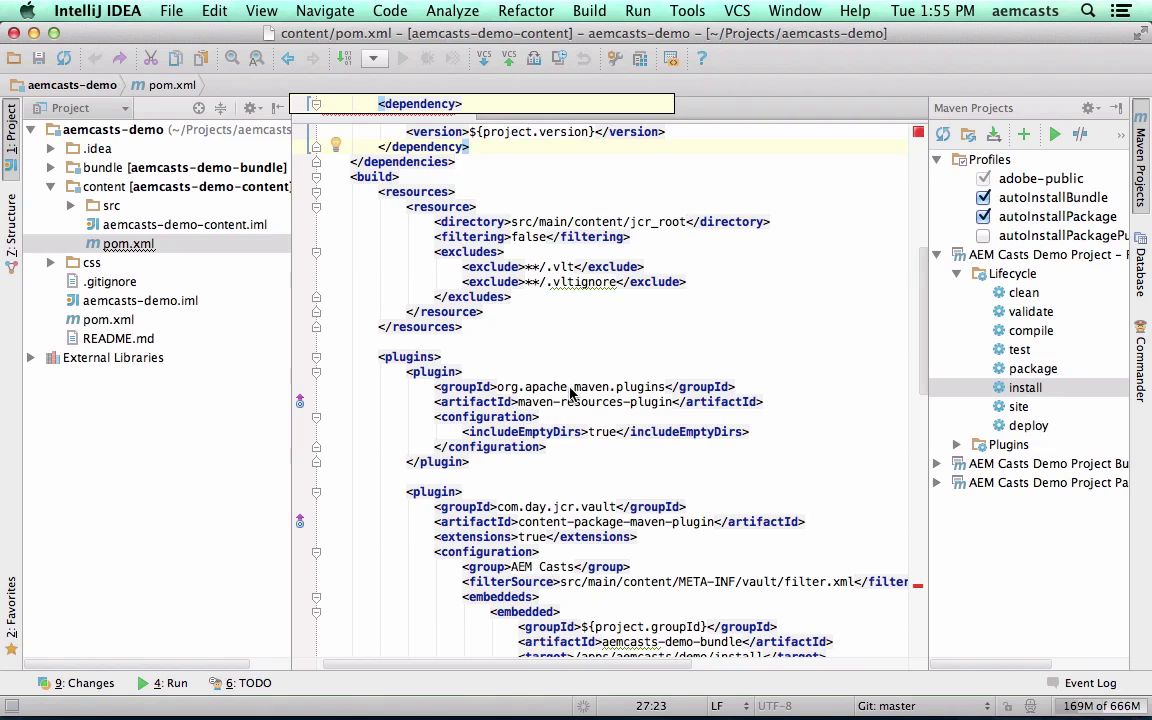
- Paste the acs-aem-commons-content 1.4.0 dependency after the aemcasts-demo-bundle dependency in the content pom.xml
scroll(570, 393, "down", 20)
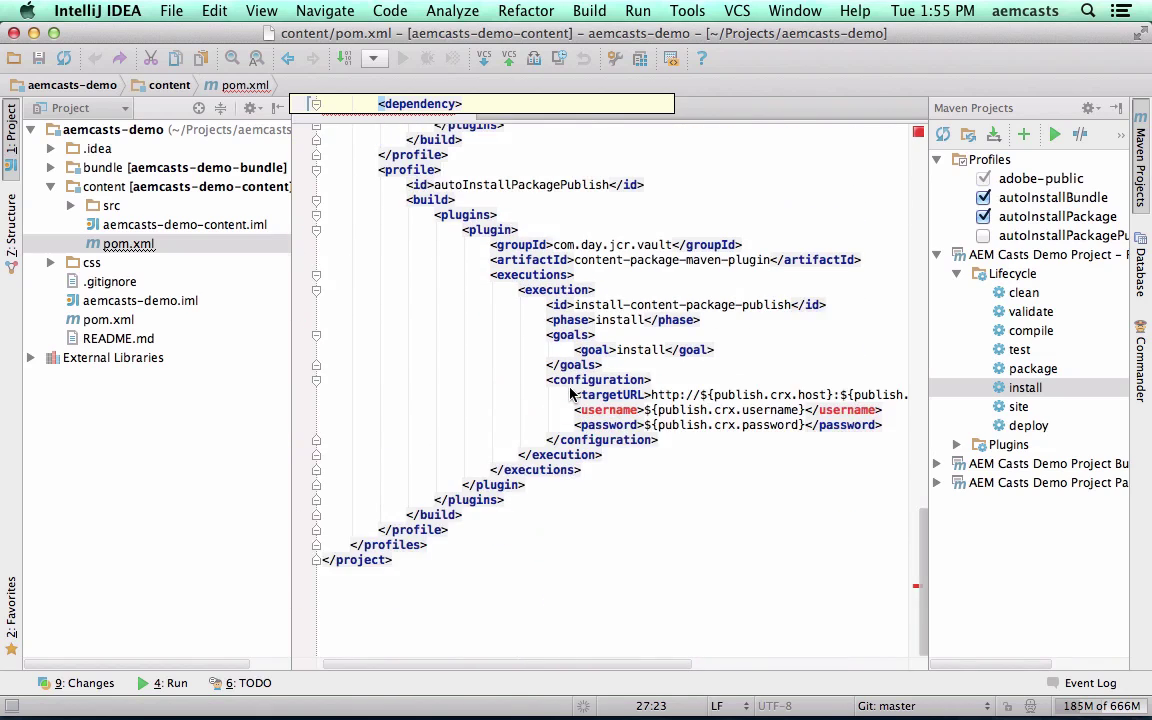
scroll(570, 393, "up", 15)
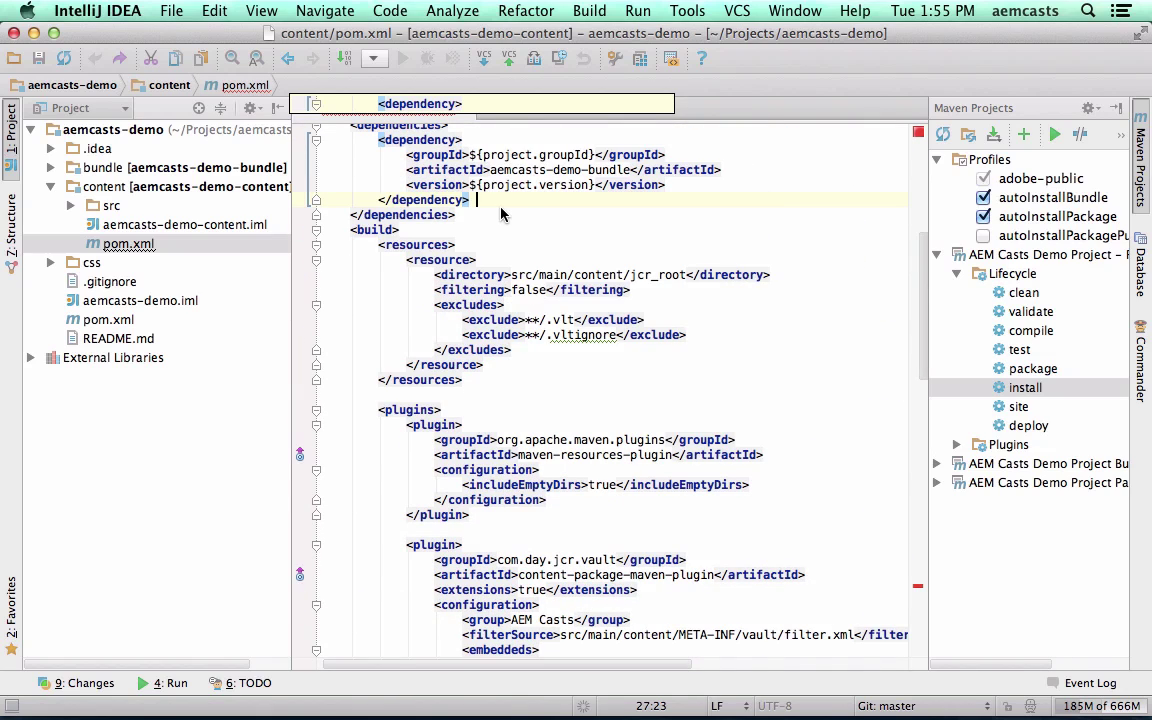
key("Return")
key("Return")
key("ctrl+v")
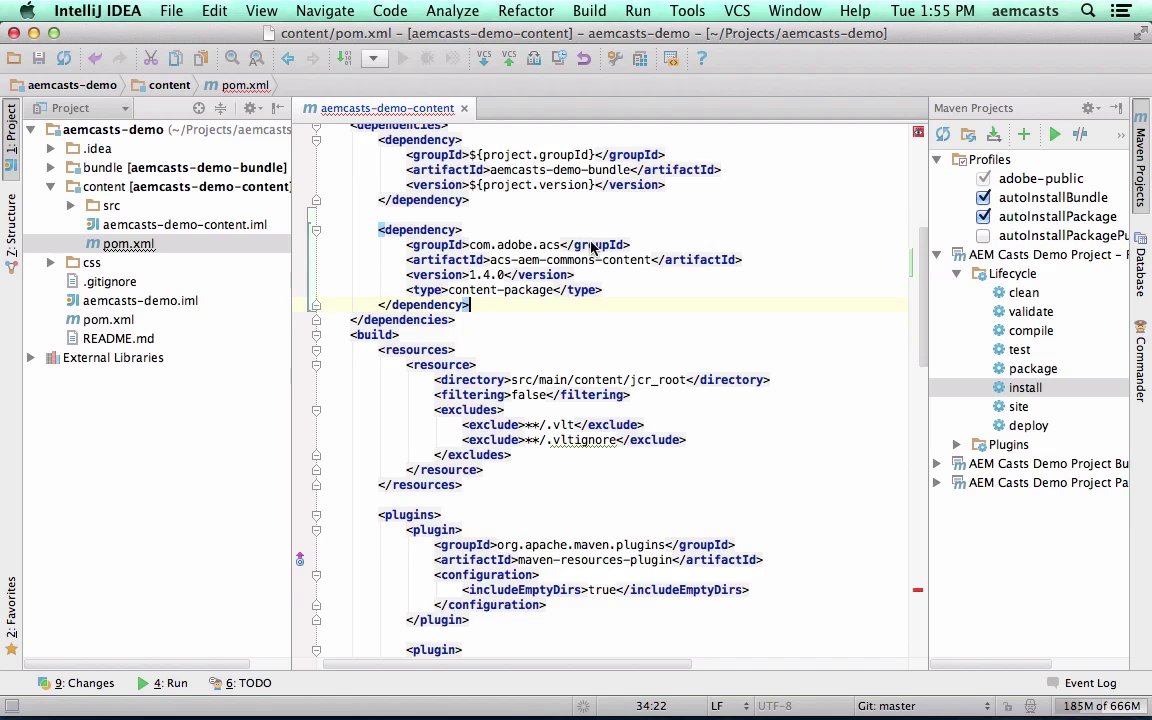
scroll(592, 248, "up", 5)
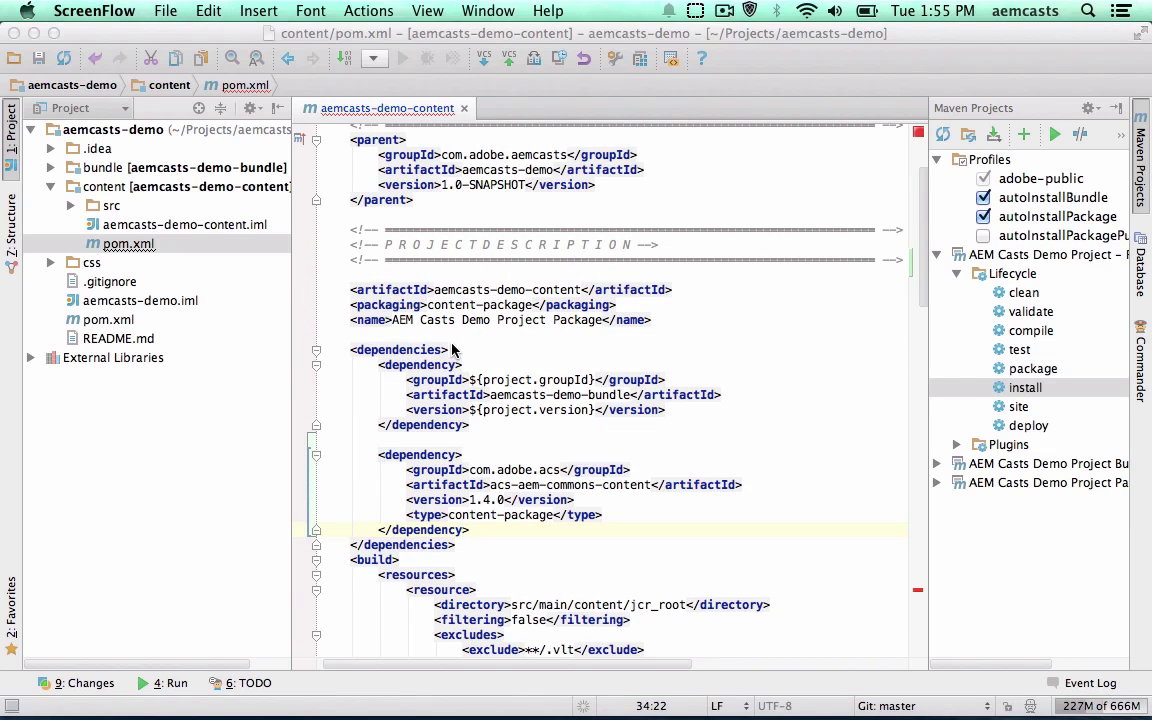
- Copy the subPackages block from Step 2 of the Maven page in Chrome and return to IntelliJ IDEA
key("super+Tab")
scroll(437, 399, "down", 3)
scroll(437, 399, "down", 3)
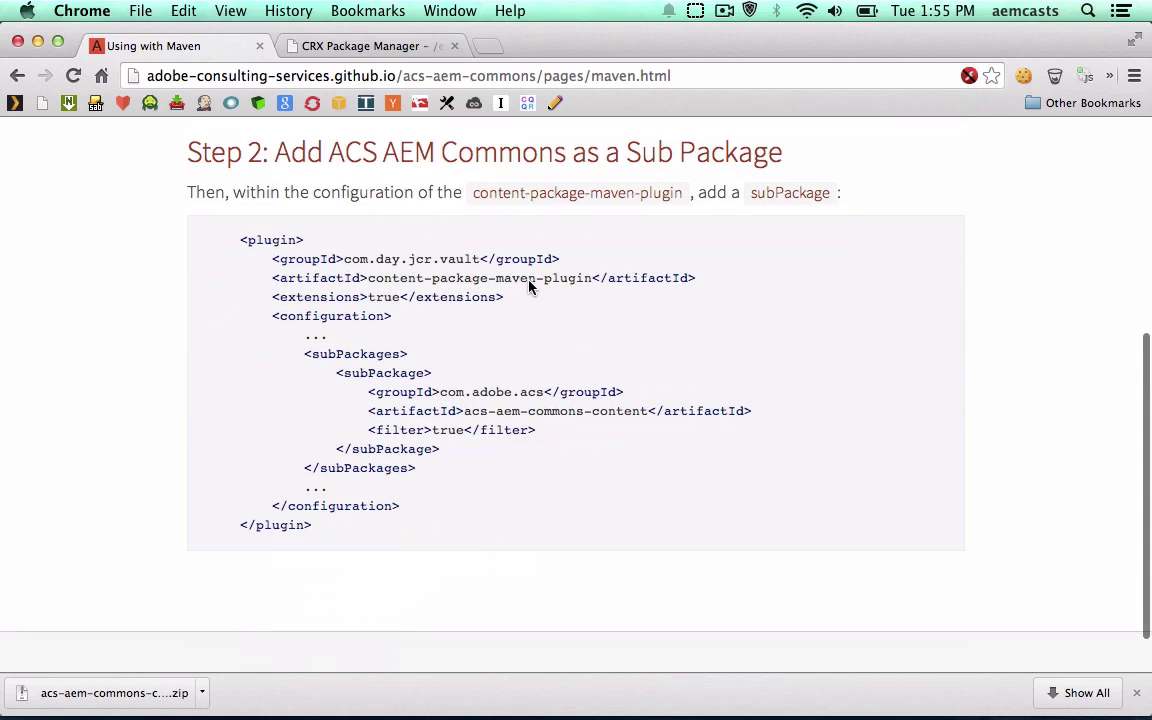
left_click_drag(304, 360, 451, 467)
key("super+Tab")
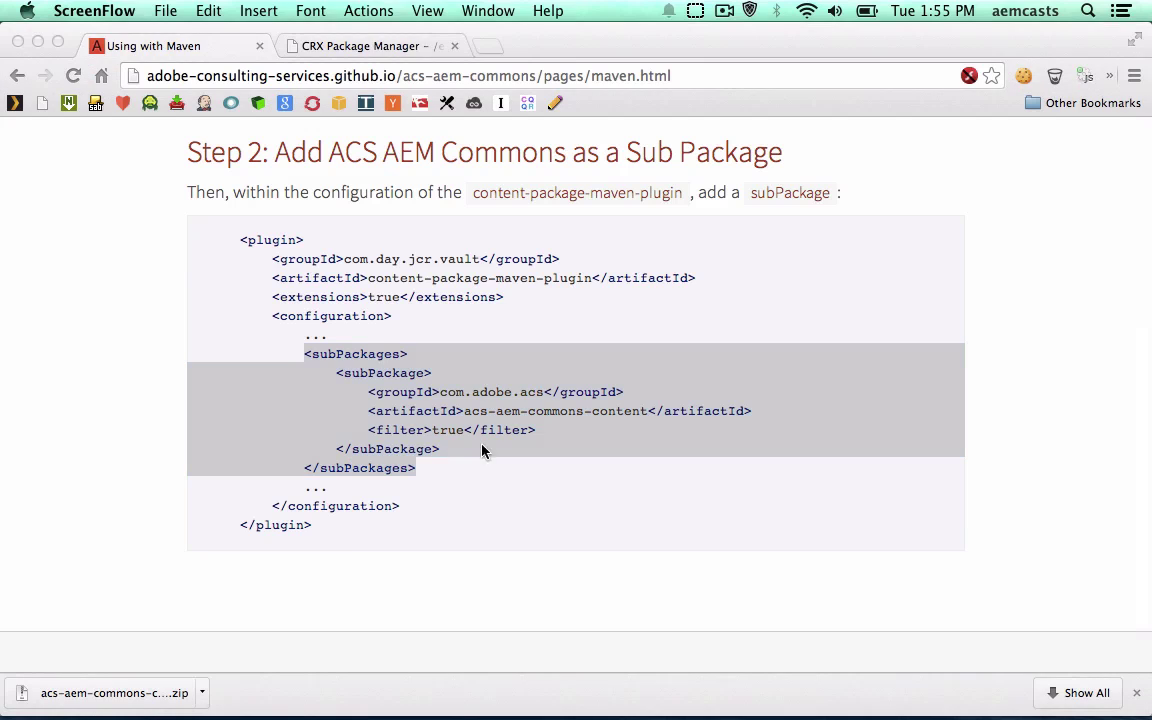
key("super+Tab")
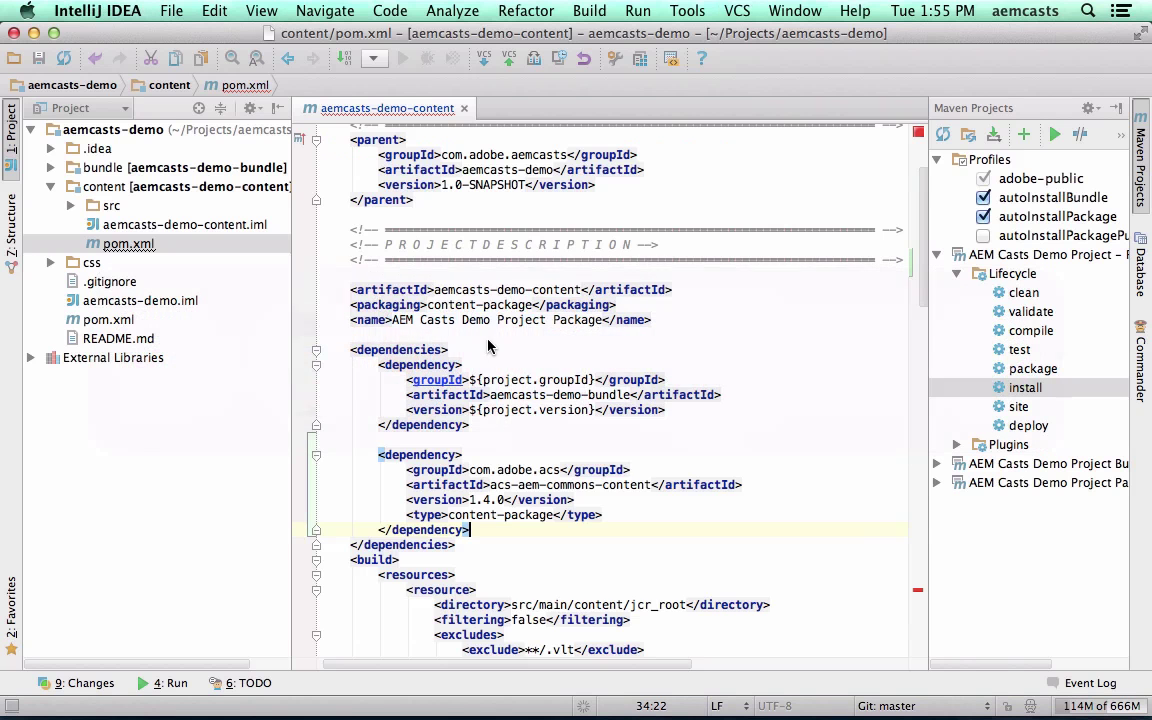
- Find "content-pac" in the content pom.xml and paste the subPackages block after targetURL in the content-package-maven-plugin configuration
scroll(508, 309, "up", 2)
key("super+f")
type("content-pac")
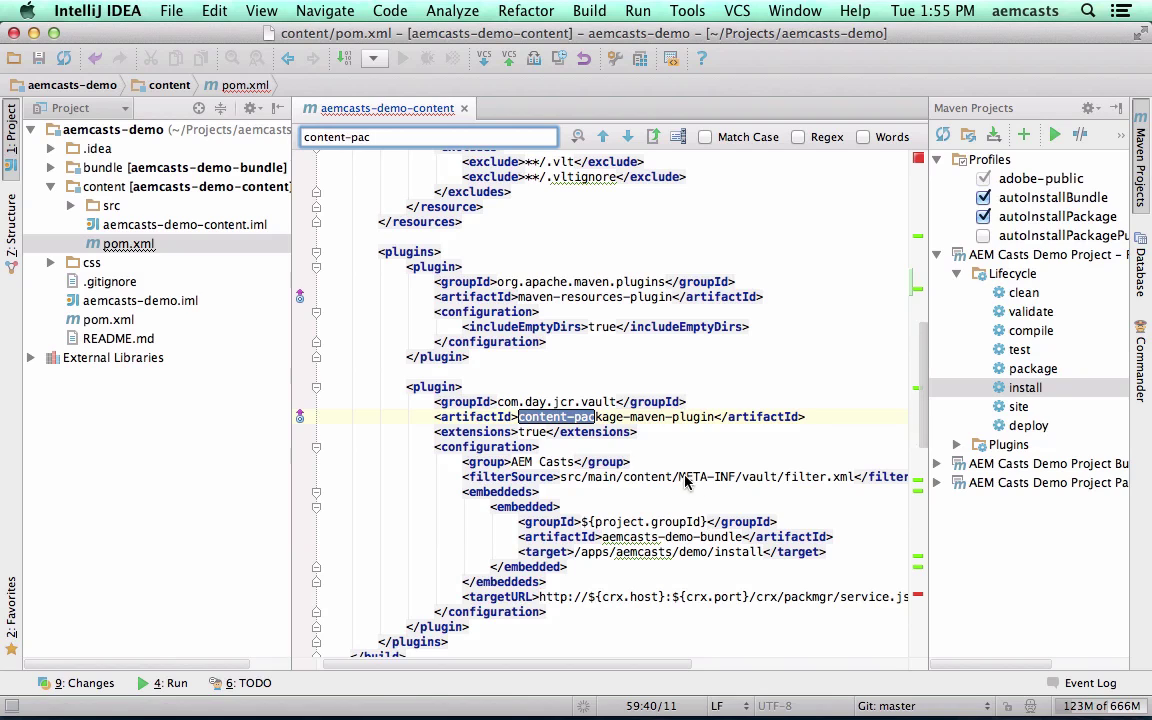
scroll(640, 410, "down", 2)
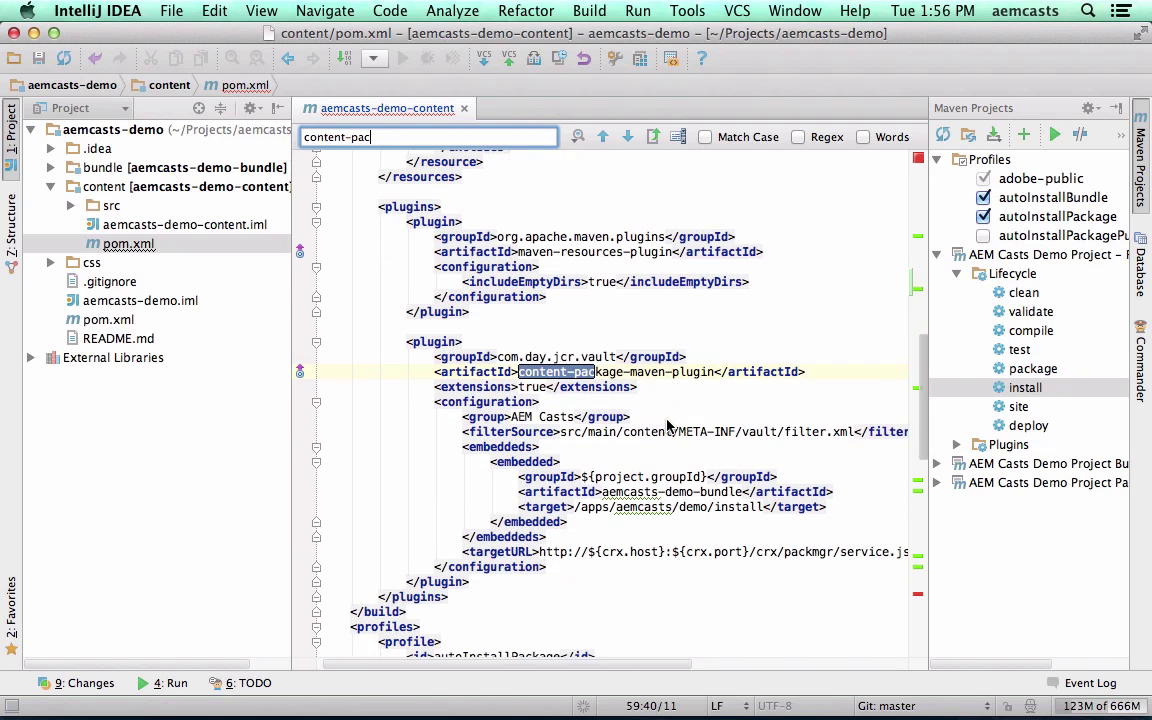
left_click(555, 566)
scroll(555, 566, "down", 1)
key("Home")
key("Return")
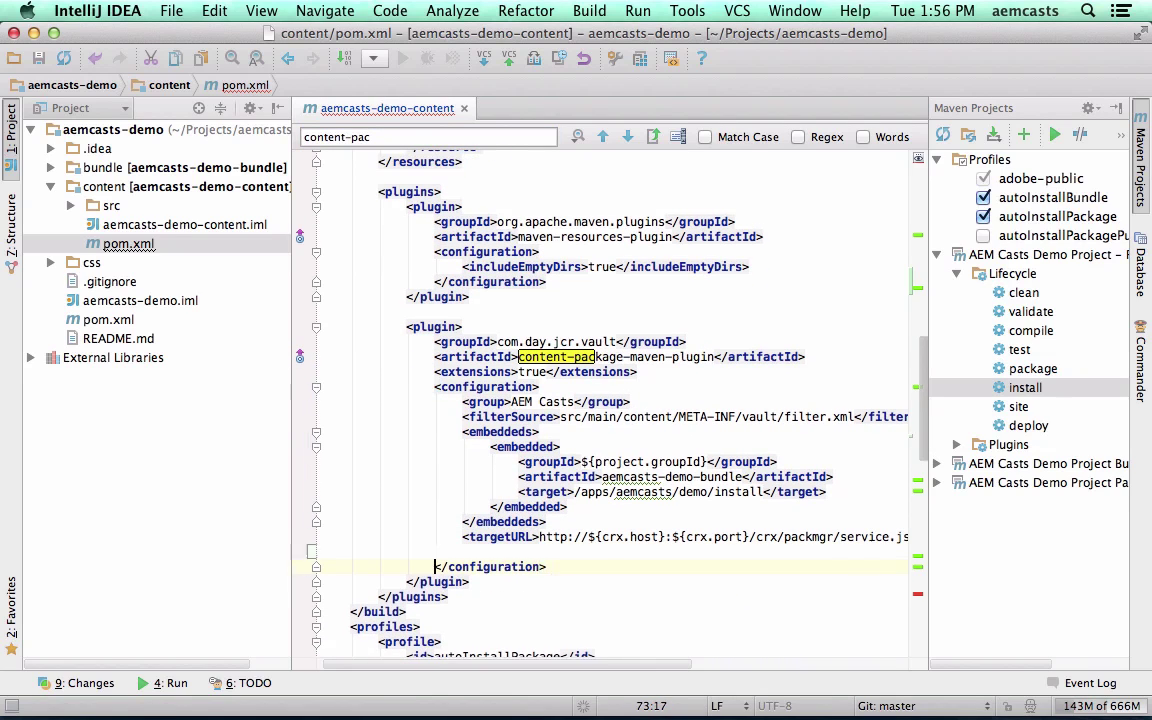
key("Return")
key("super+v")
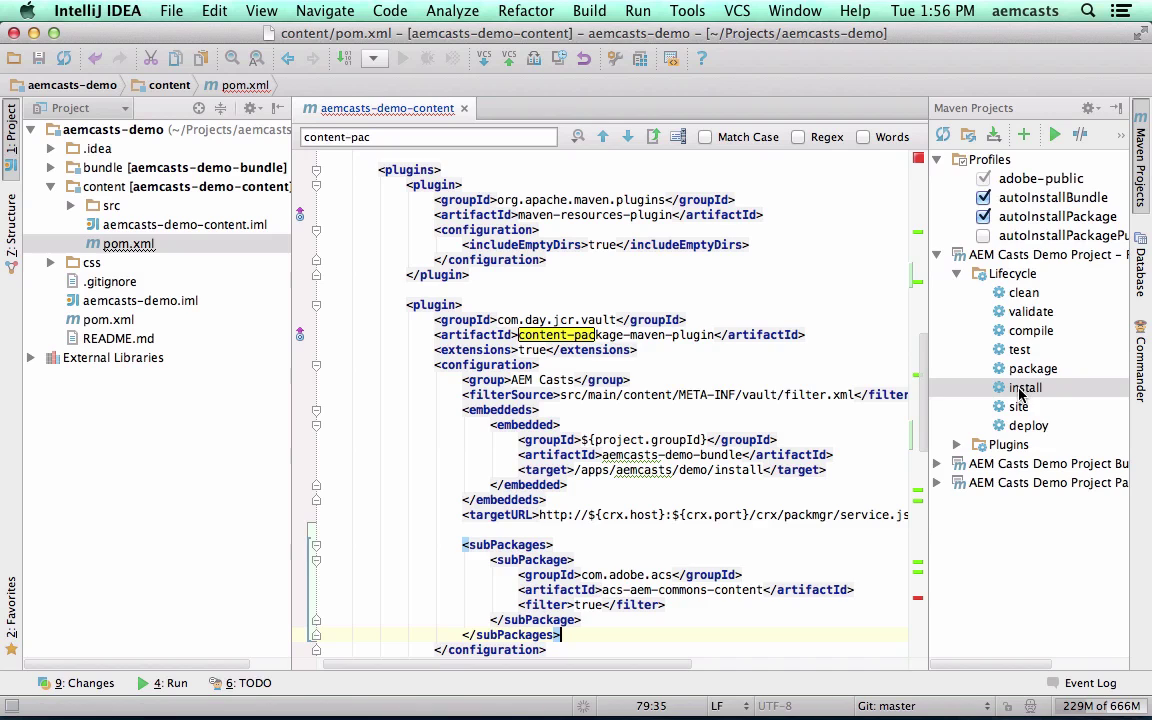
- Run the Maven install lifecycle goal on the root AEM Casts Demo Project
left_click(1022, 390)
double_click(1022, 390)
scroll(1050, 300, "right", 3)
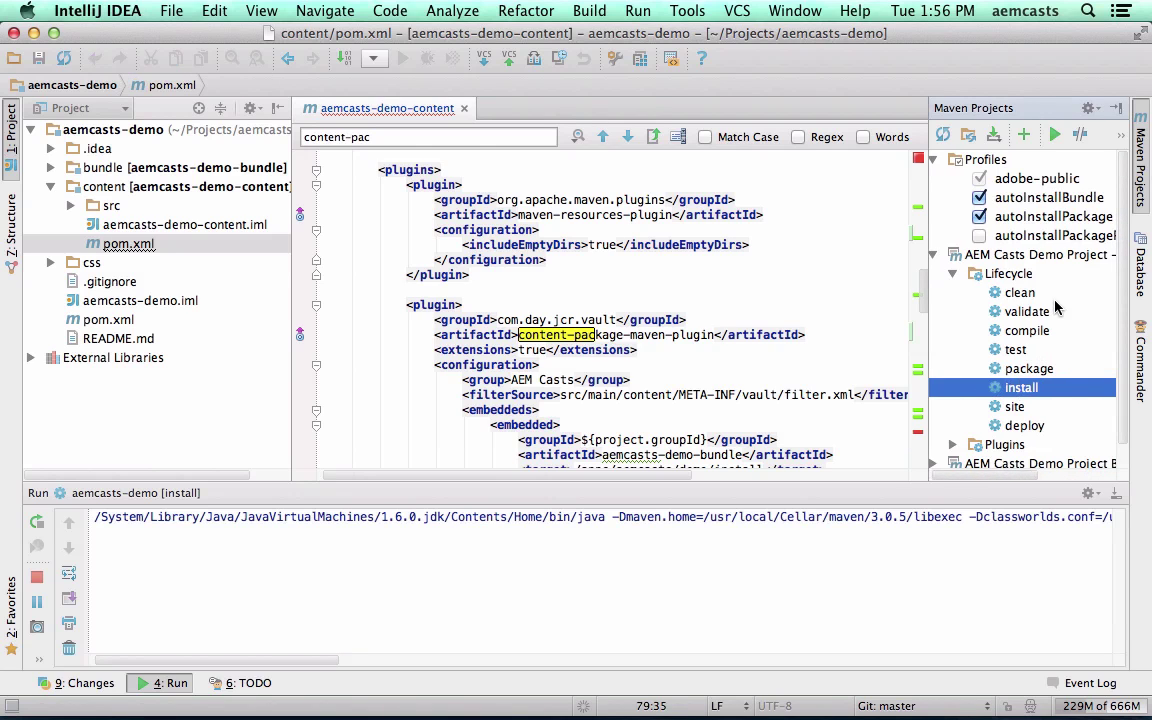
scroll(1060, 300, "left", 3)
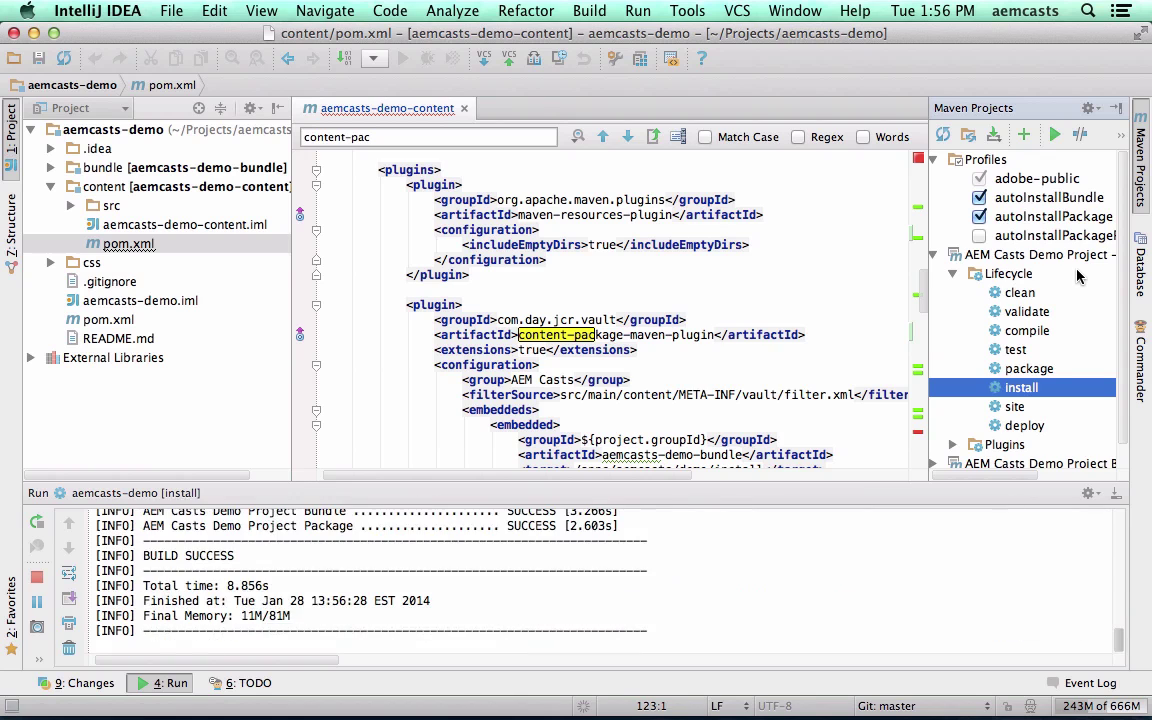
- Switch to CRX Package Manager in Chrome, refresh the package list and check the acs-aem-commons-content and aemcasts-demo-content packages
key("super+shift+2")
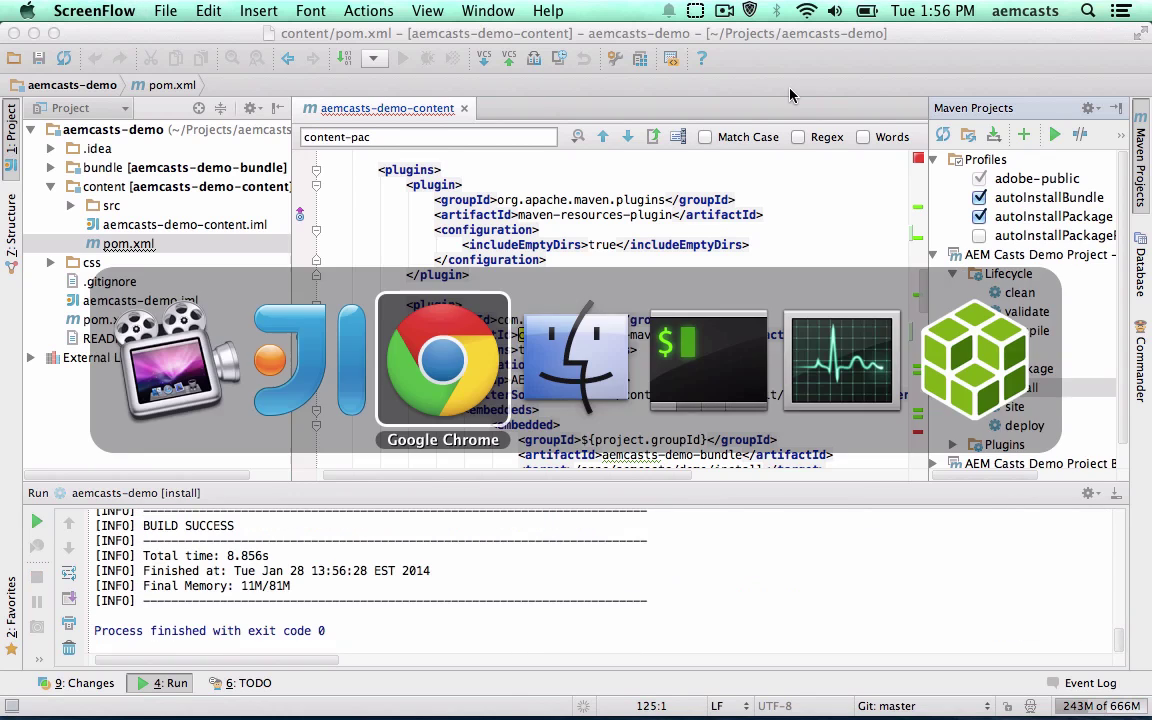
key("super+Tab")
left_click(430, 47)
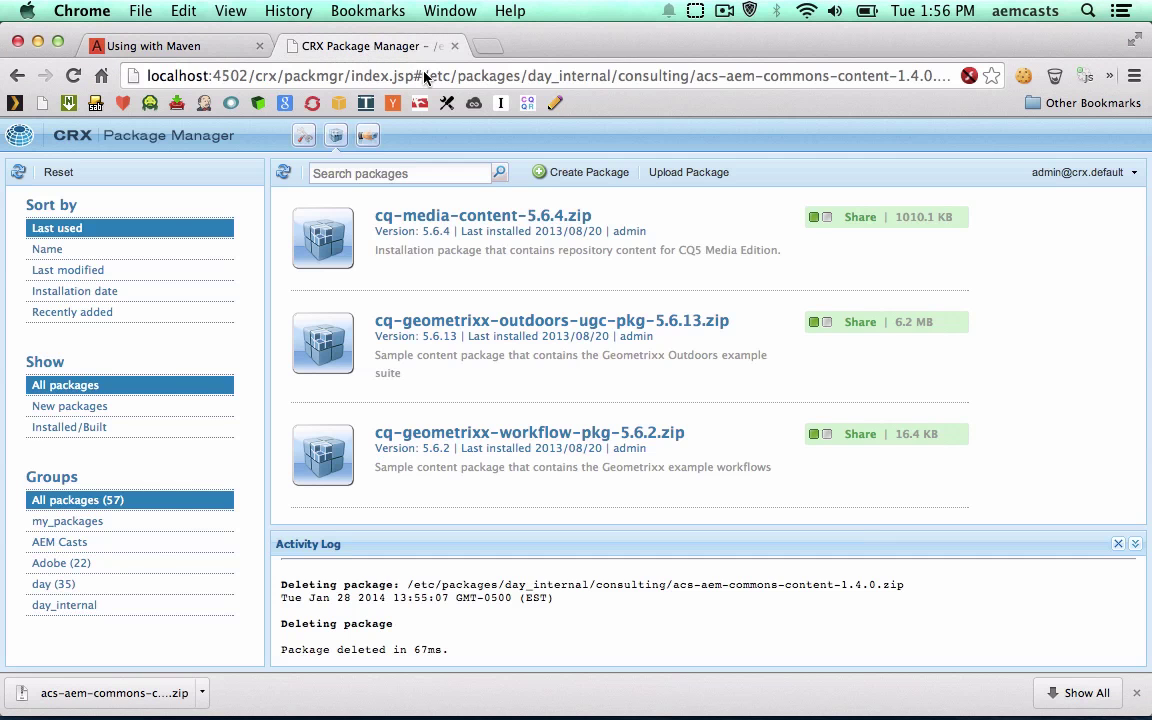
left_click(284, 173)
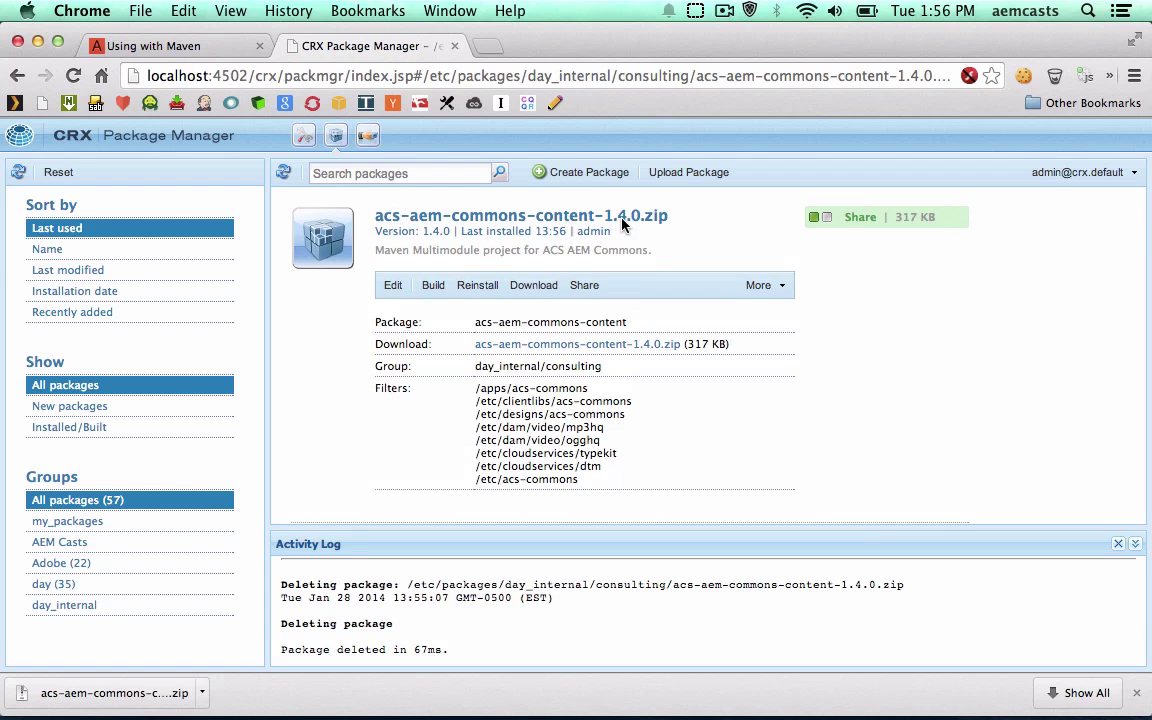
scroll(634, 225, "down", 3)
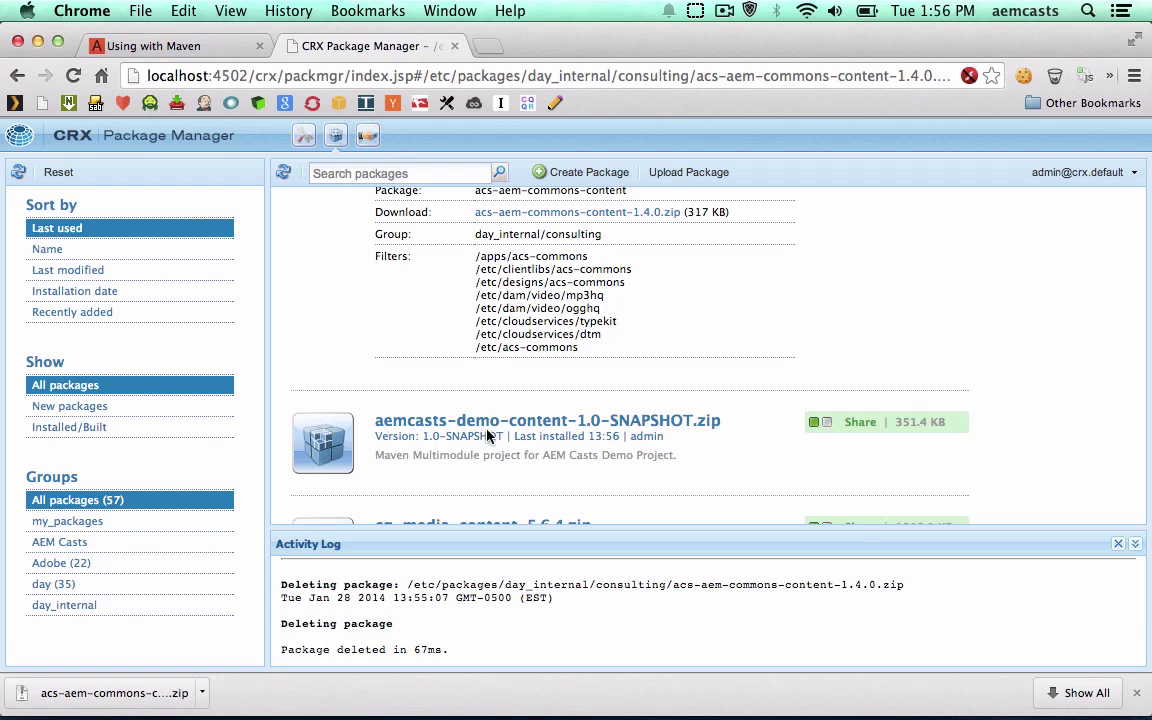
scroll(625, 357, "up", 3)
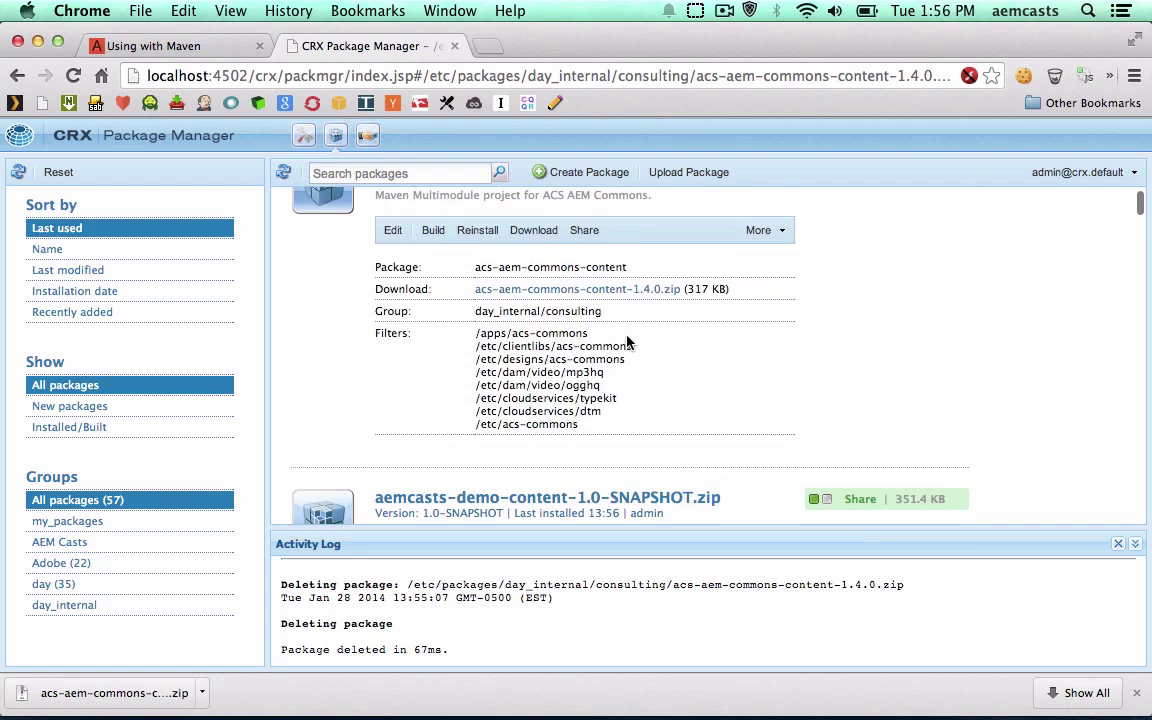